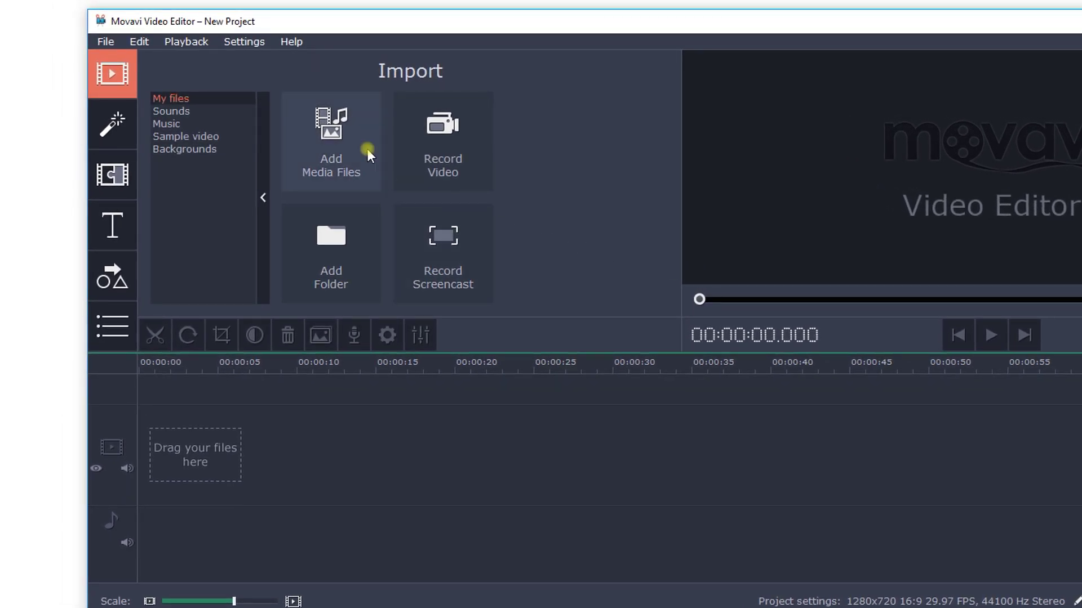
- Import 1.mp4–4.mp4 and Coffee_Stains.mp3 from the Video folder into the project
left_click(367, 149)
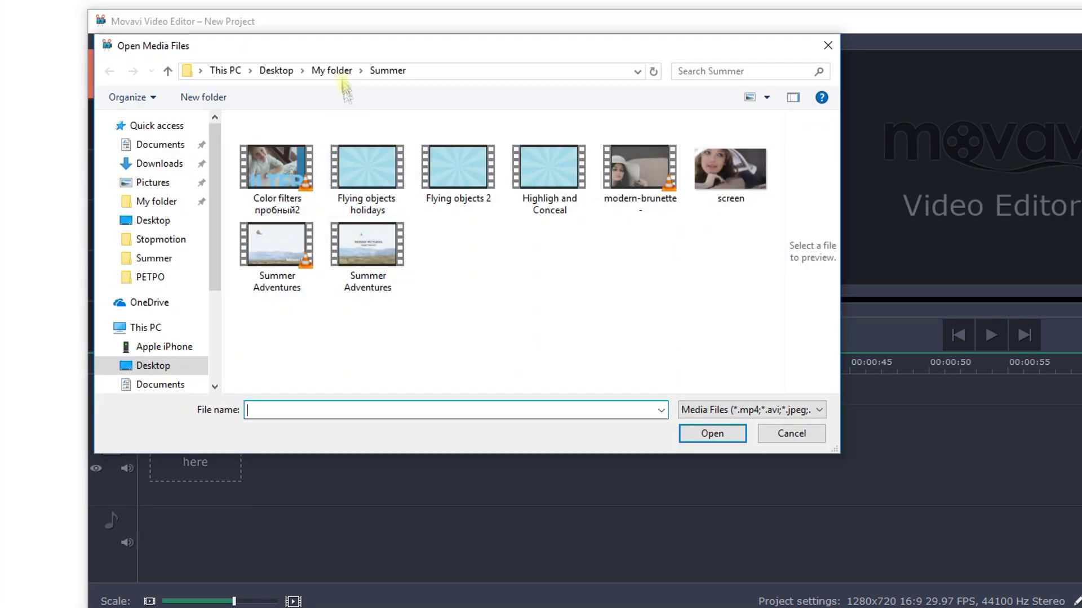
left_click(331, 72)
double_click(278, 214)
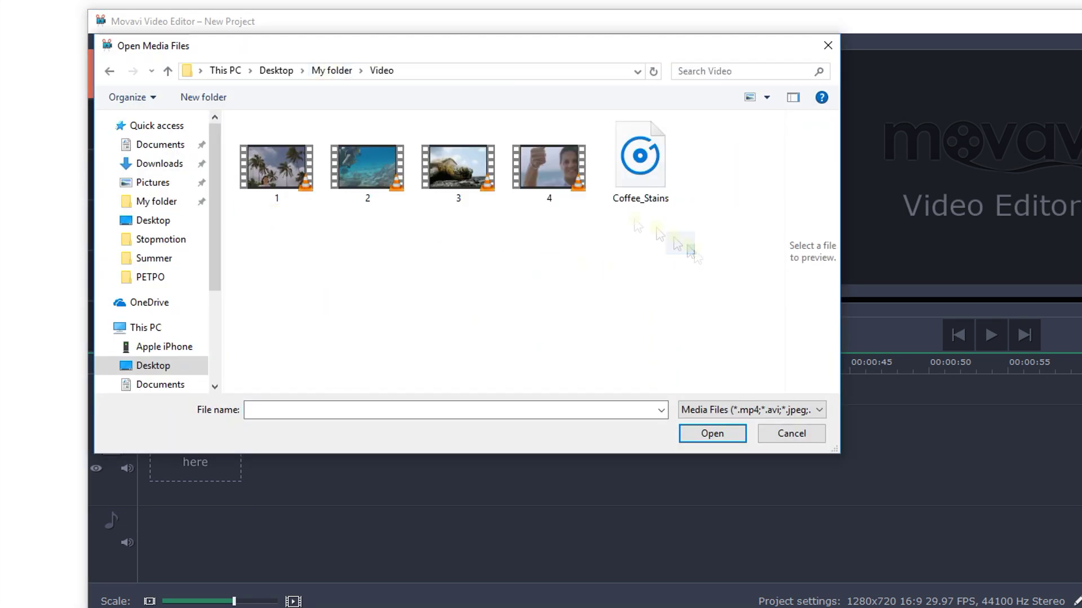
left_click_drag(693, 259, 255, 125)
left_click(713, 433)
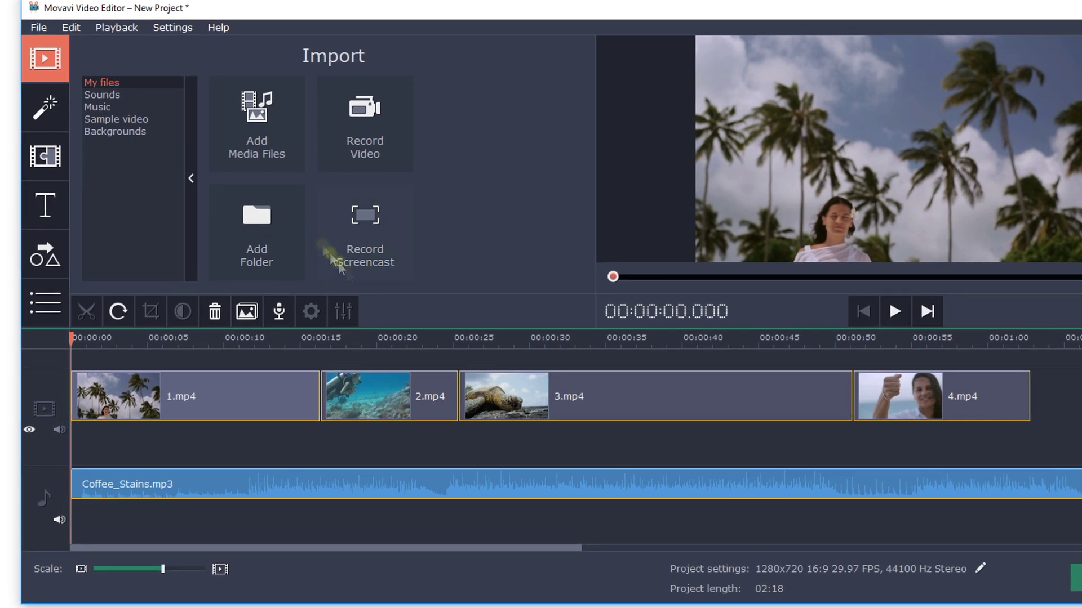
- Place the Blue Sunburst background at the start of the video track, ahead of 1.mp4
left_click(163, 138)
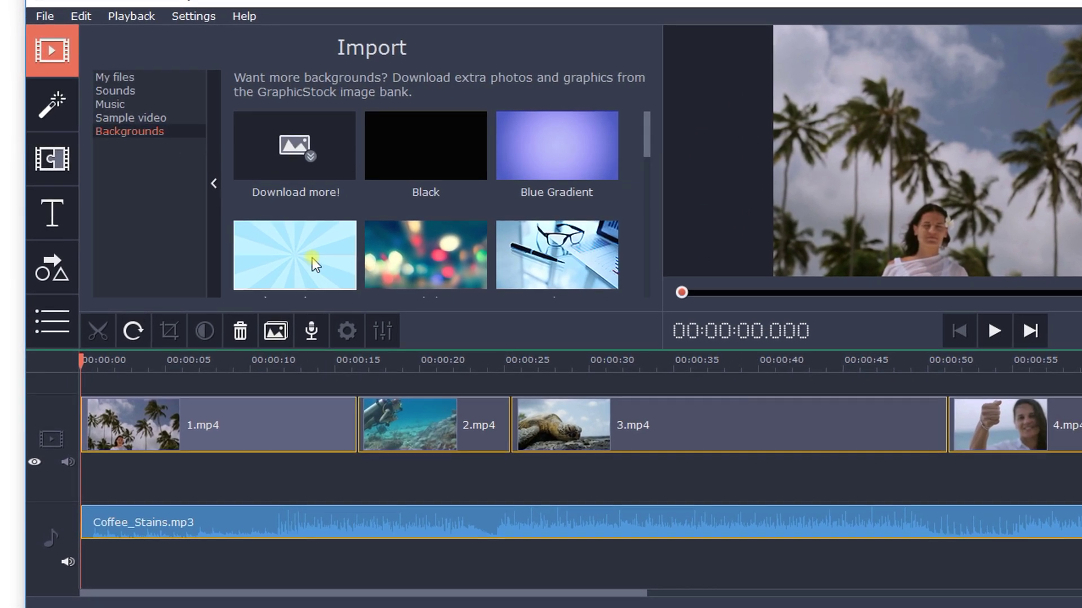
left_click(310, 259)
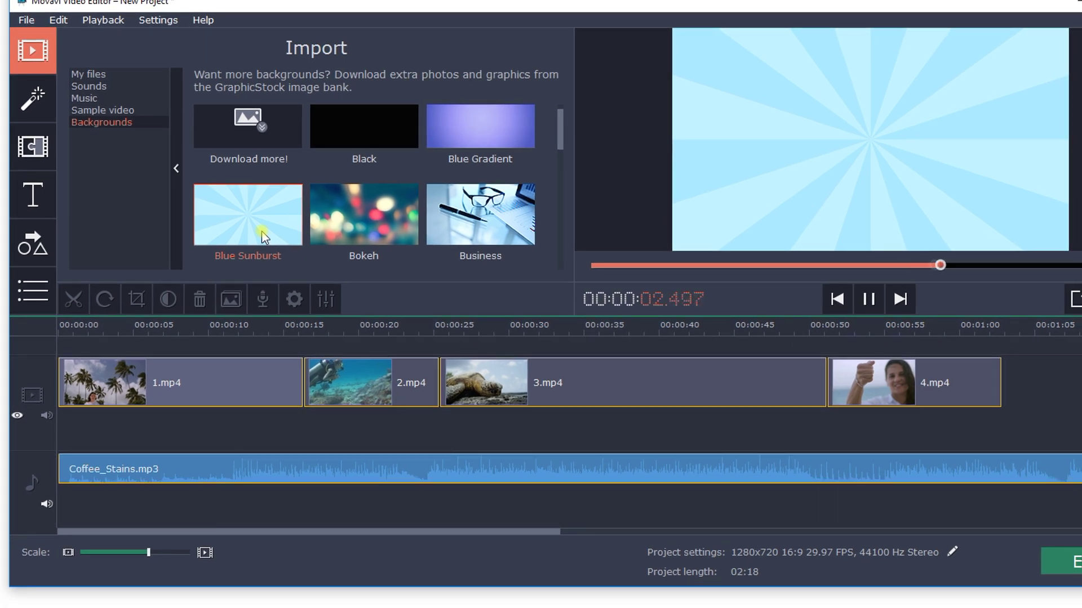
left_click_drag(282, 242, 53, 375)
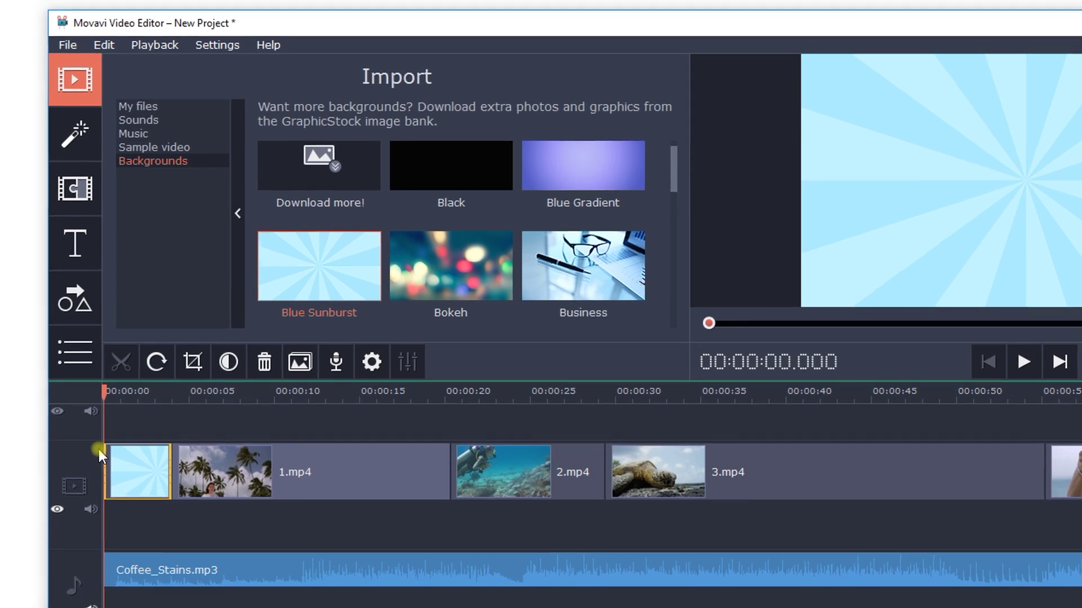
left_click(71, 246)
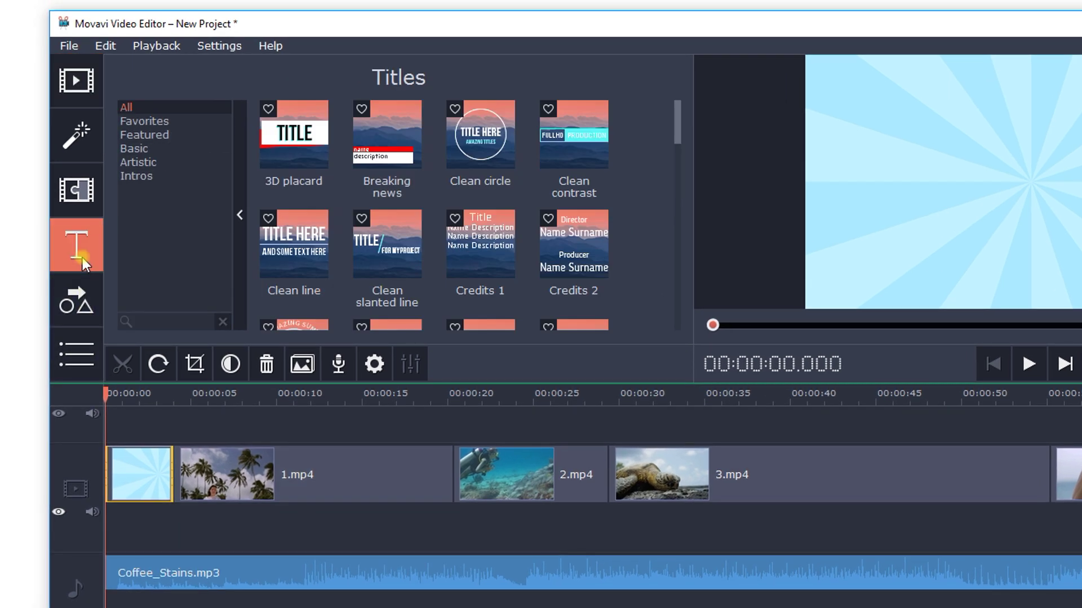
- Add the Trendy circle intro title at the timeline start, trimmed to end at 00:04
left_click(153, 145)
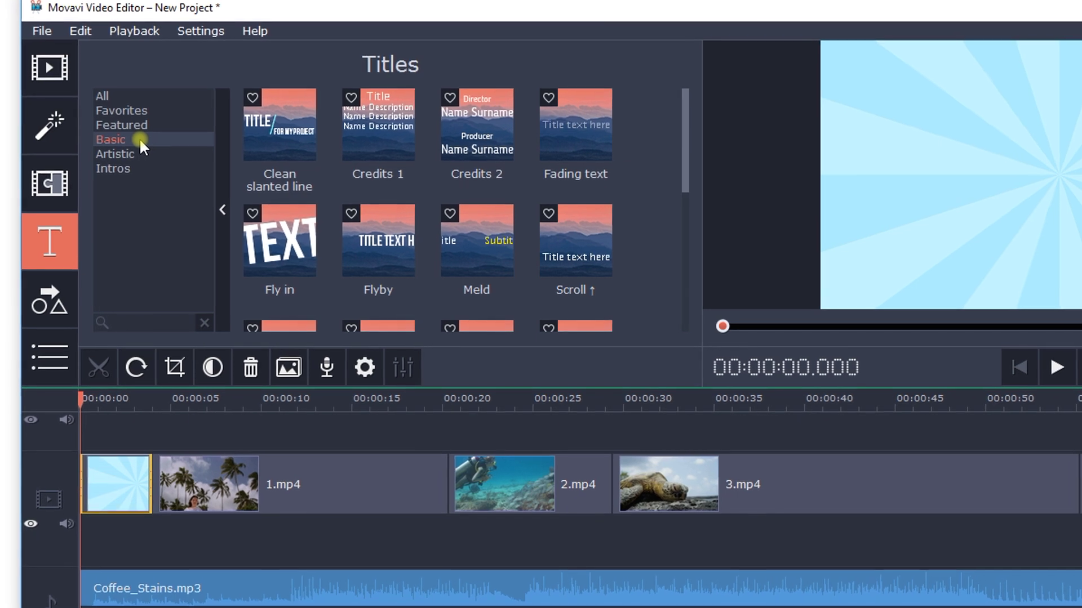
left_click(136, 154)
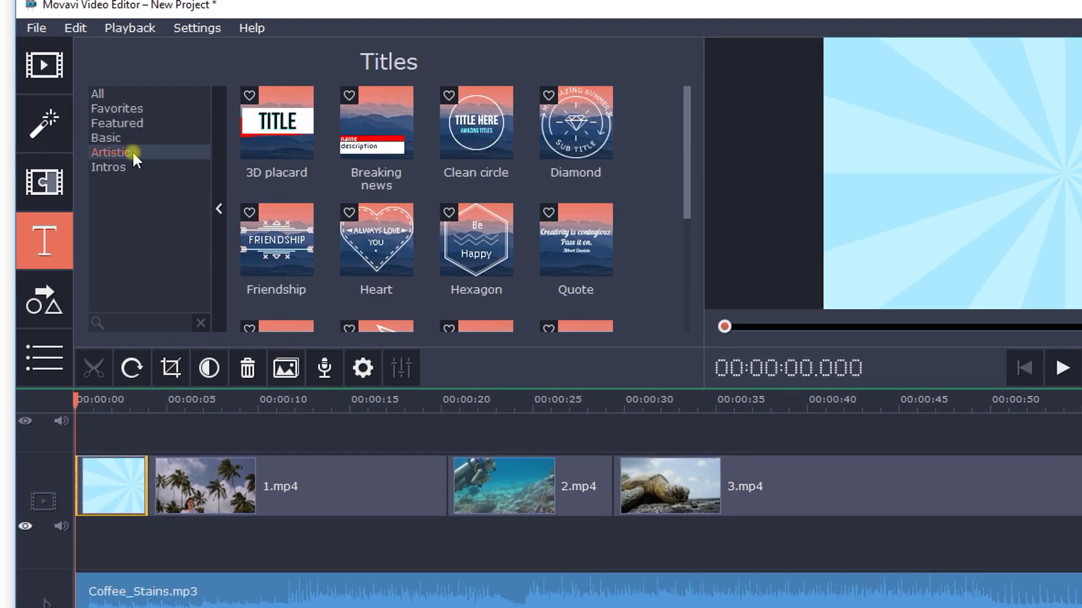
left_click(133, 165)
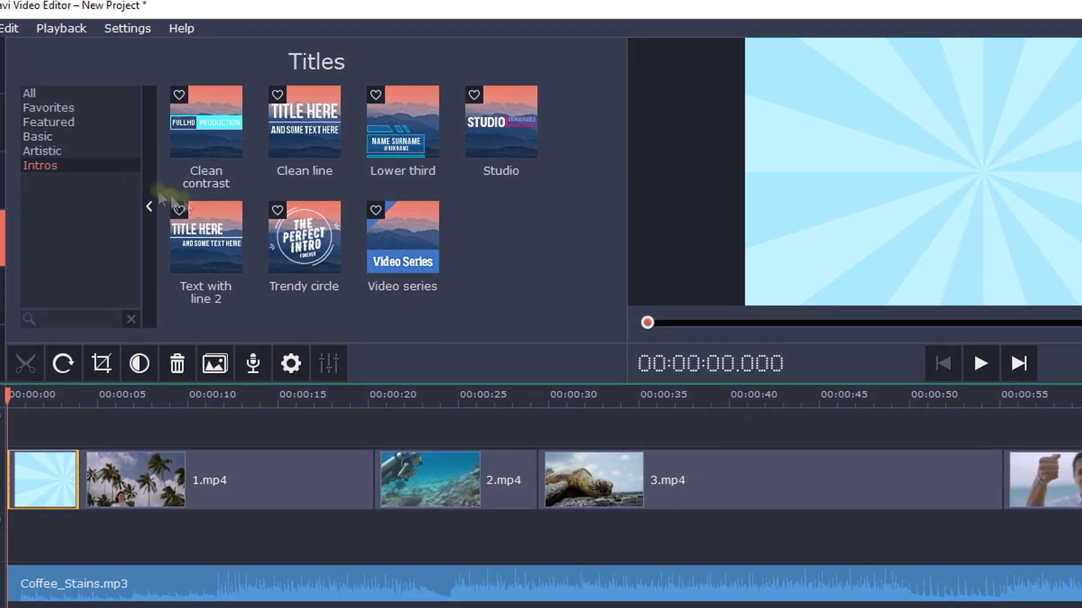
left_click(343, 236)
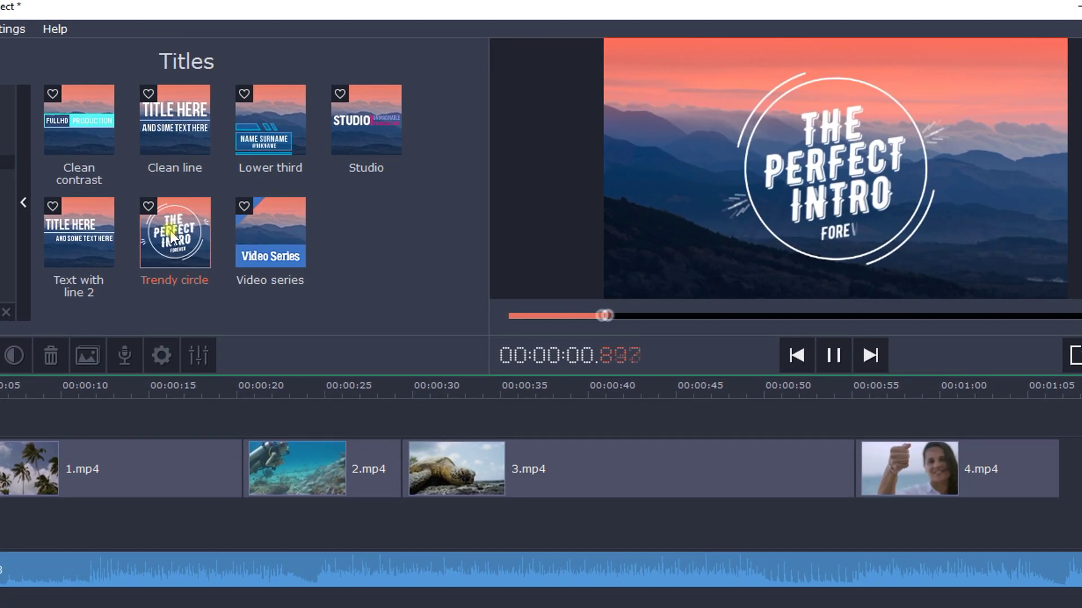
left_click_drag(170, 231, 0, 428)
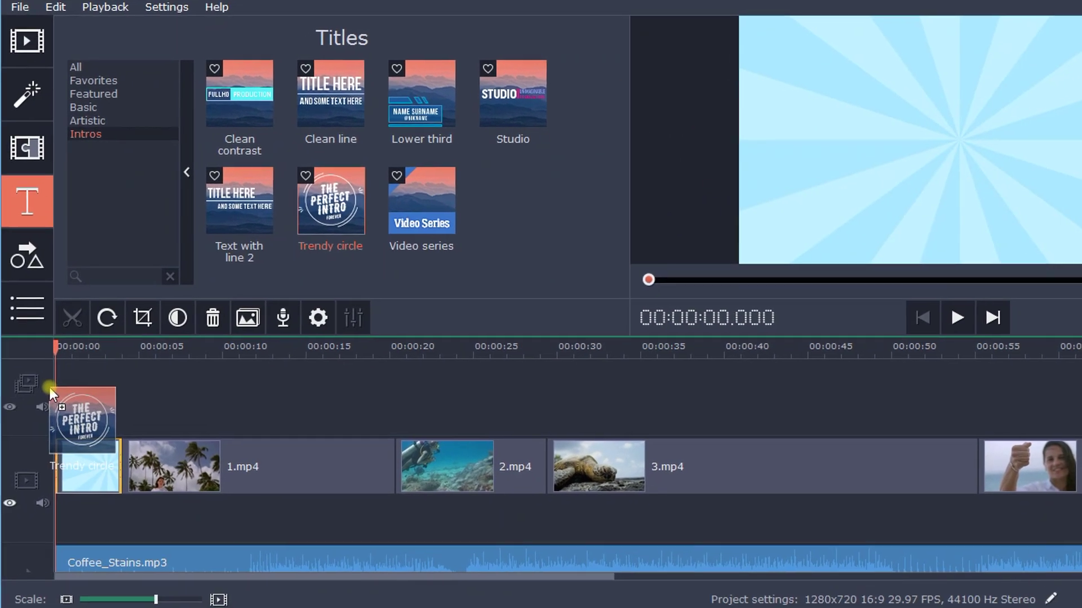
left_click_drag(49, 387, 111, 392)
left_click_drag(169, 372, 135, 380)
left_click(110, 398)
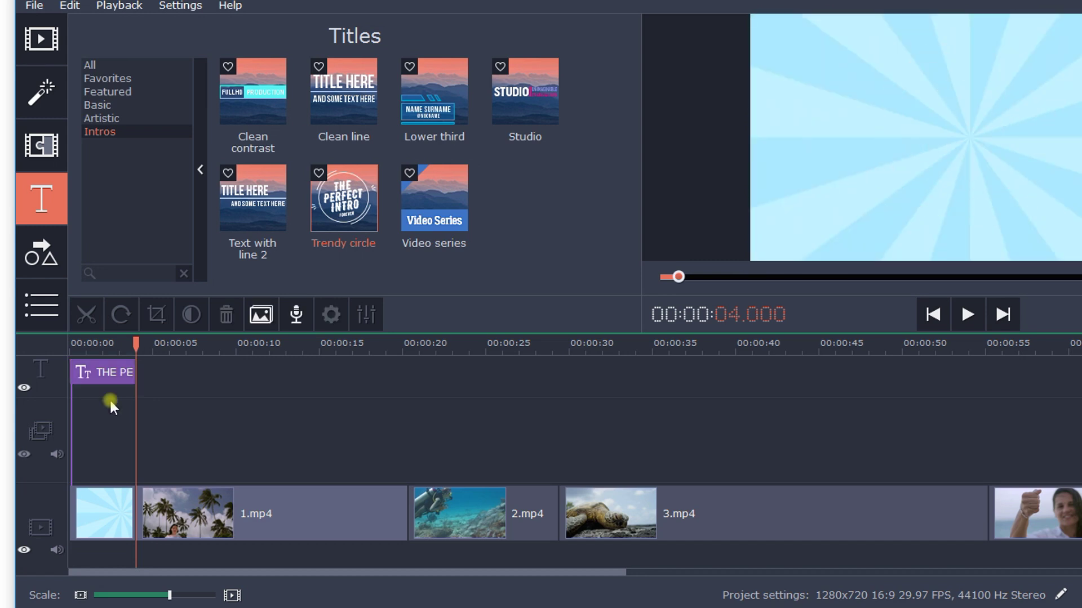
- Move FOREVER out of the frame and retype the INTRO line as VACATION
left_click(106, 370)
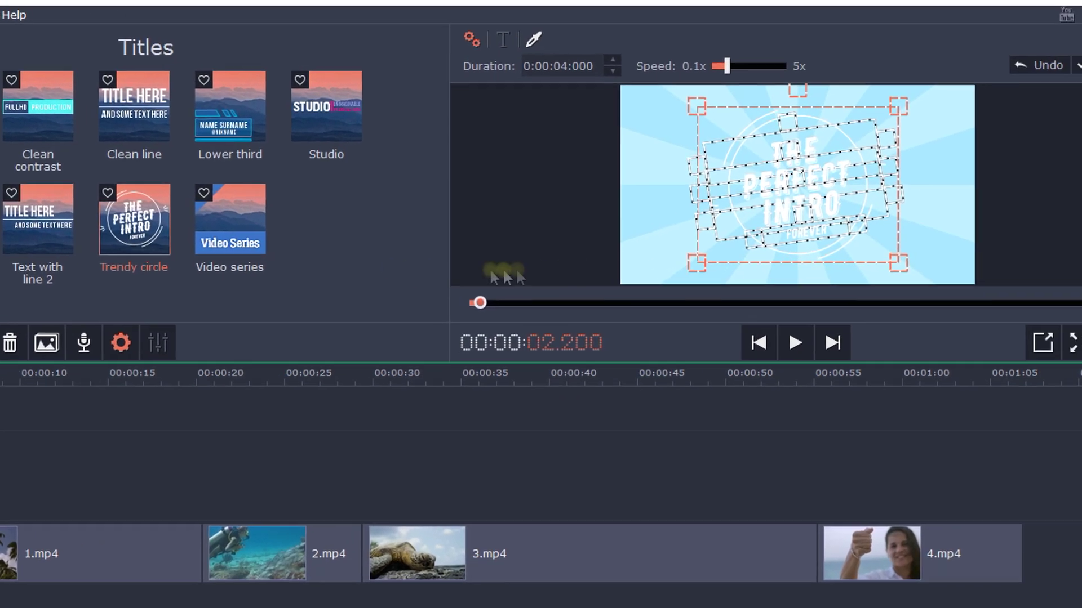
left_click(815, 228)
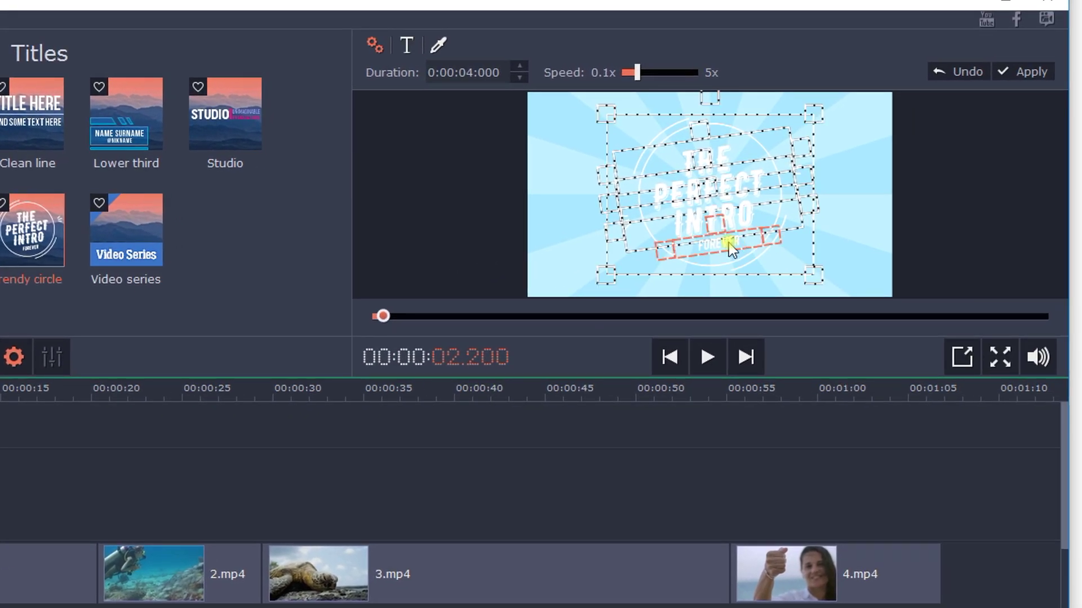
left_click_drag(732, 248, 979, 203)
left_click(752, 218)
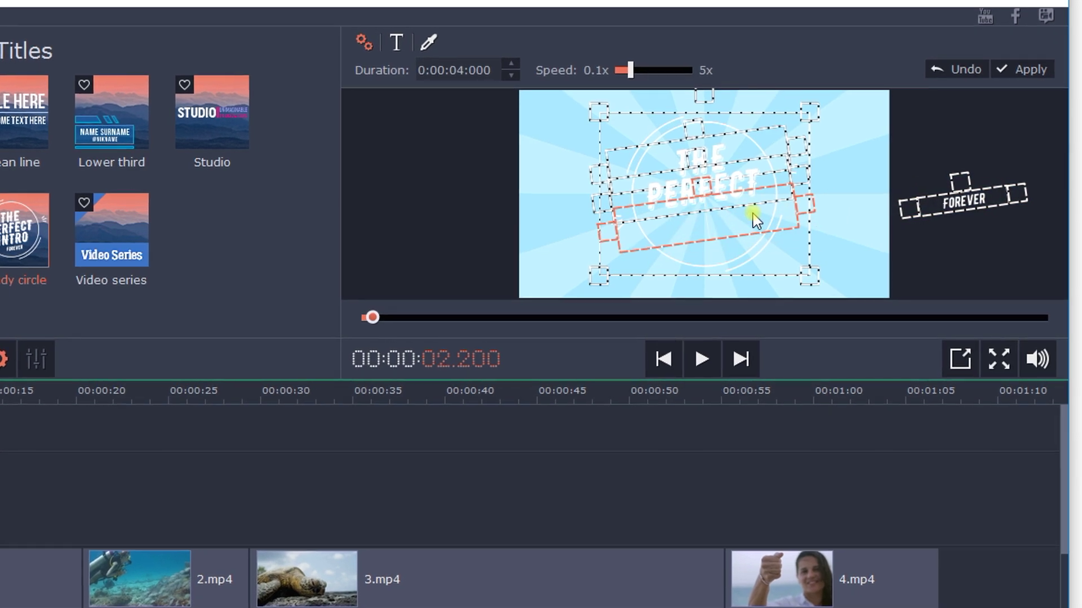
type("VACATION")
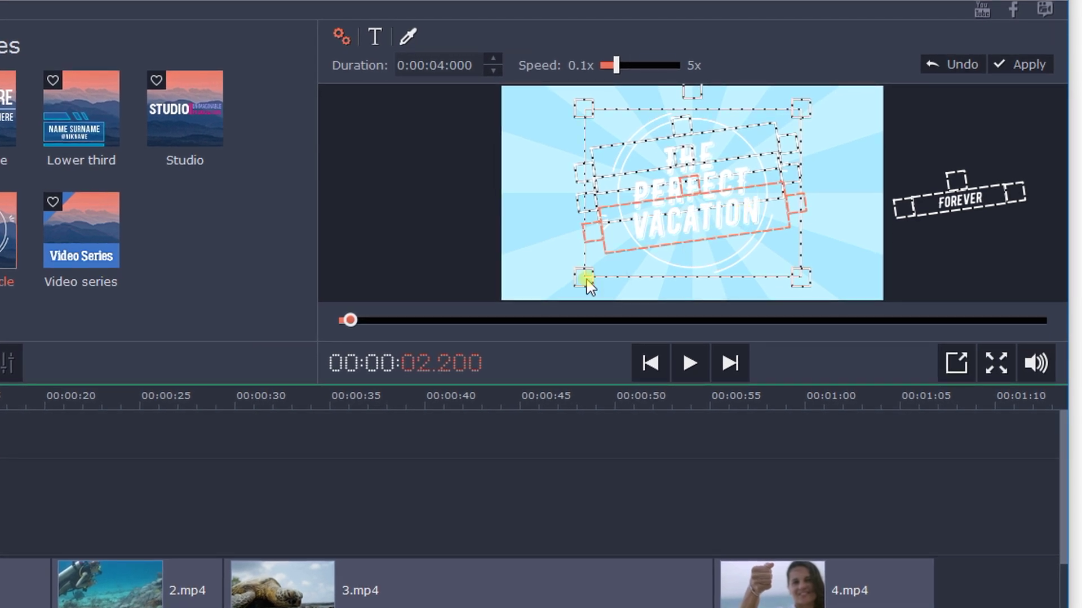
- Enlarge the title box, reposition the word THE, and apply the title changes
left_click_drag(586, 284, 568, 291)
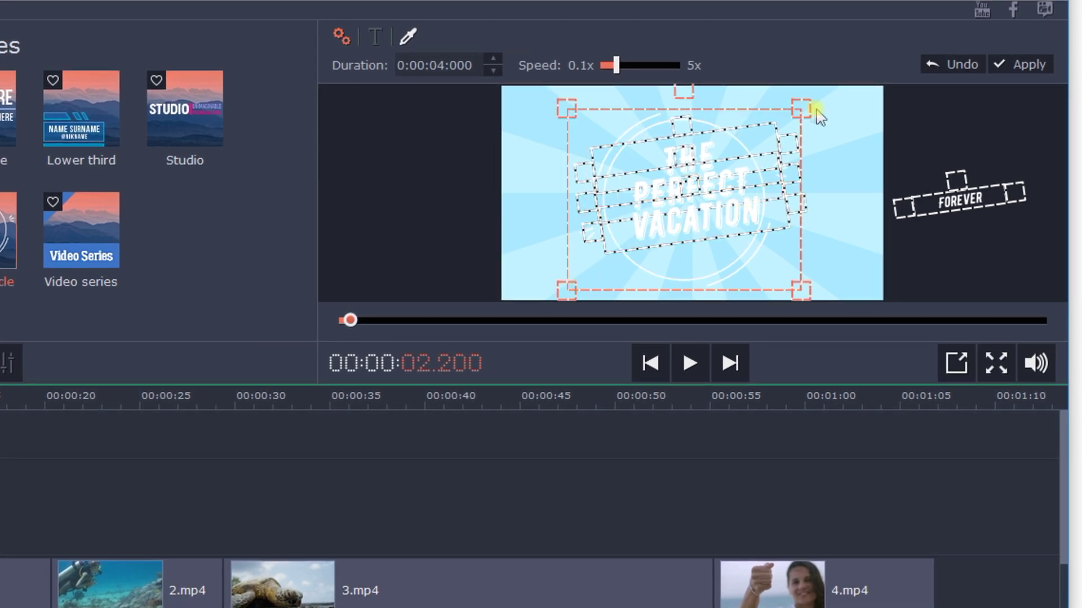
mouse_move(814, 108)
left_mouse_down()
mouse_move(841, 92)
mouse_move(821, 93)
left_mouse_up()
left_click(710, 148)
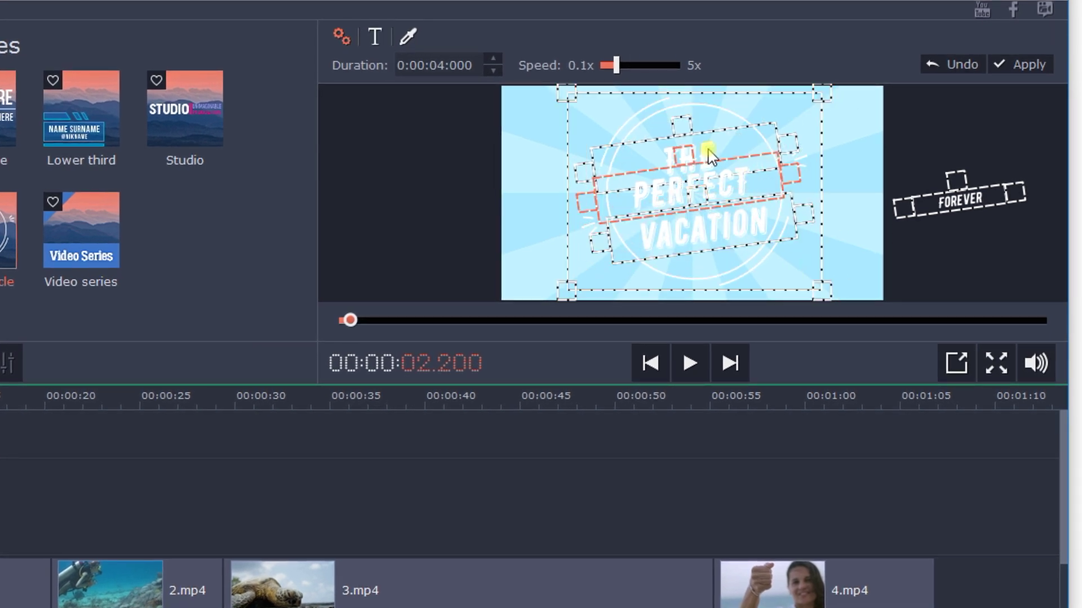
left_click_drag(721, 145, 711, 232)
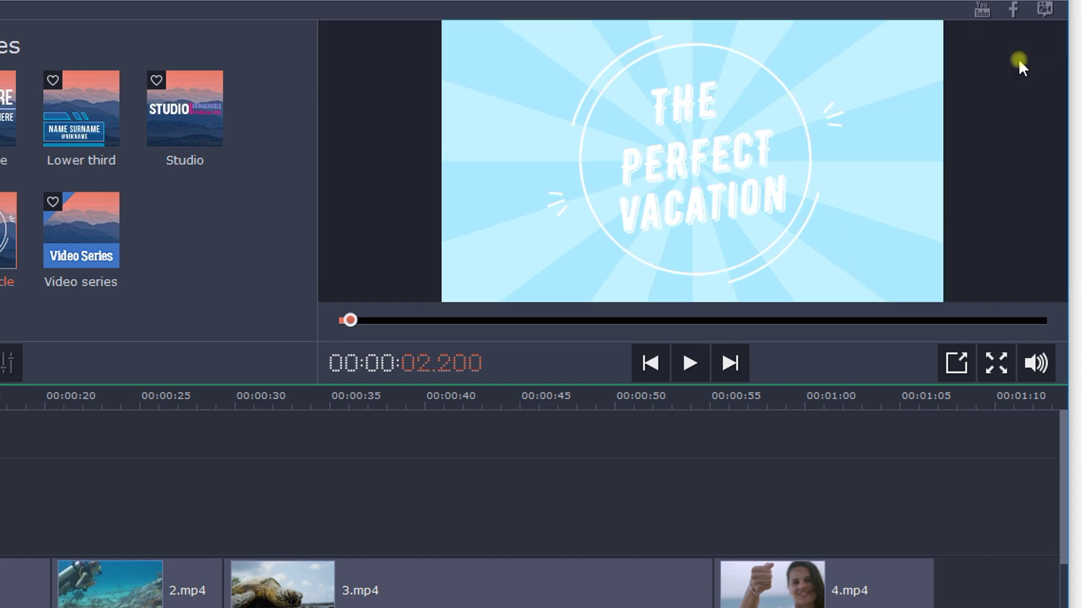
double_click(715, 143)
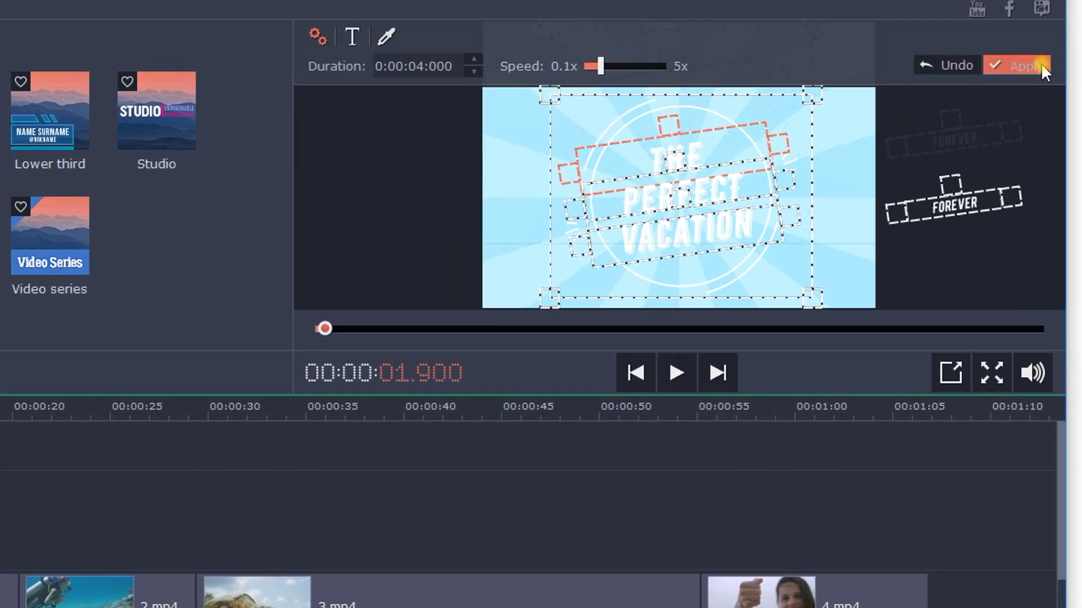
left_click(1041, 64)
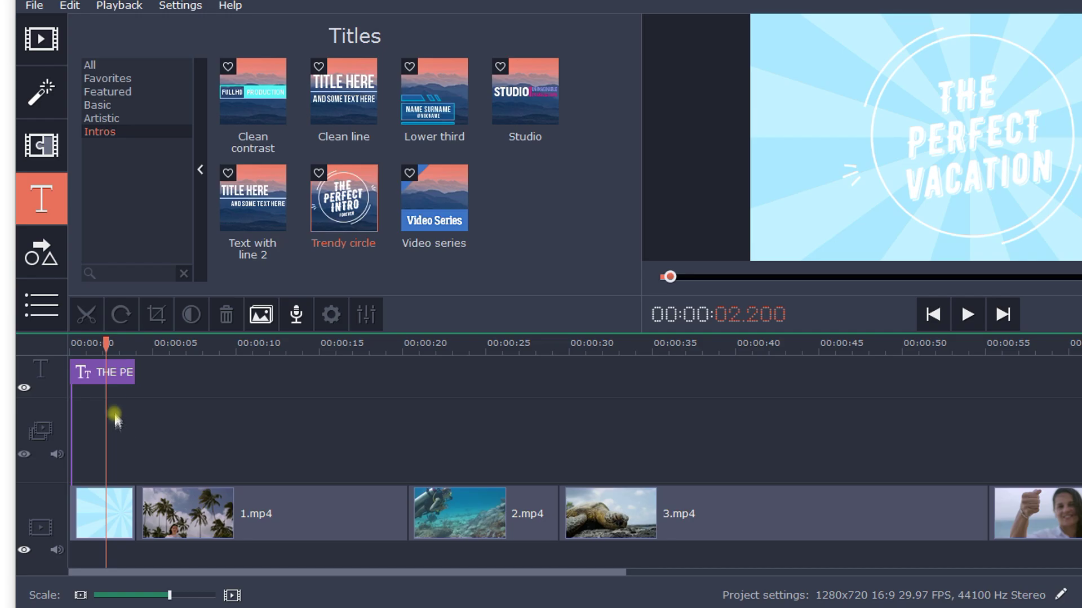
- Raise the title animation Speed slider to about halfway, keeping Duration at 0:00:04
double_click(115, 373)
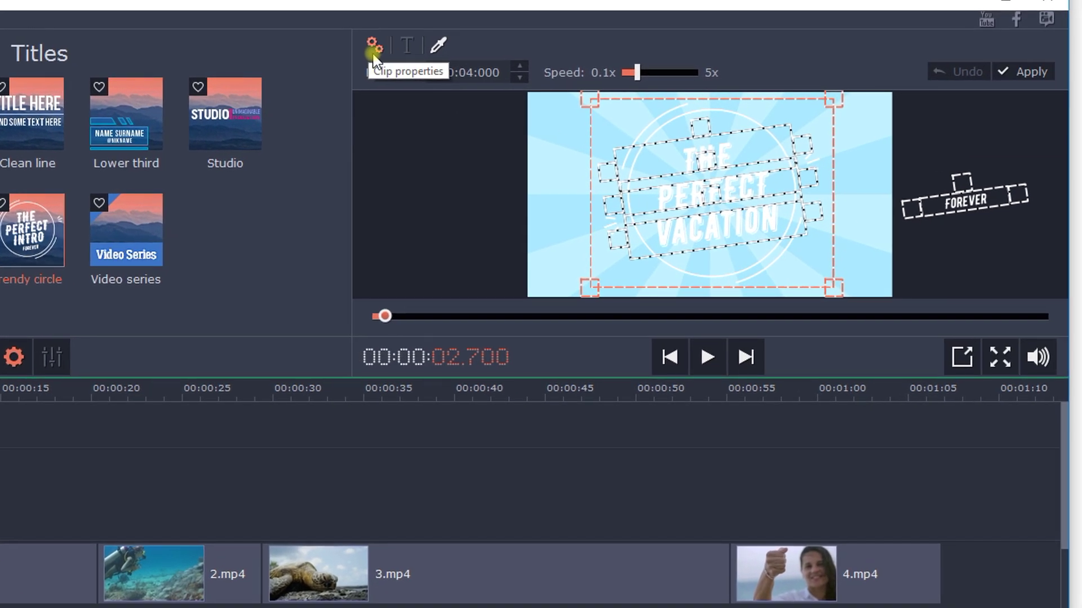
left_click(514, 66)
left_click(517, 77)
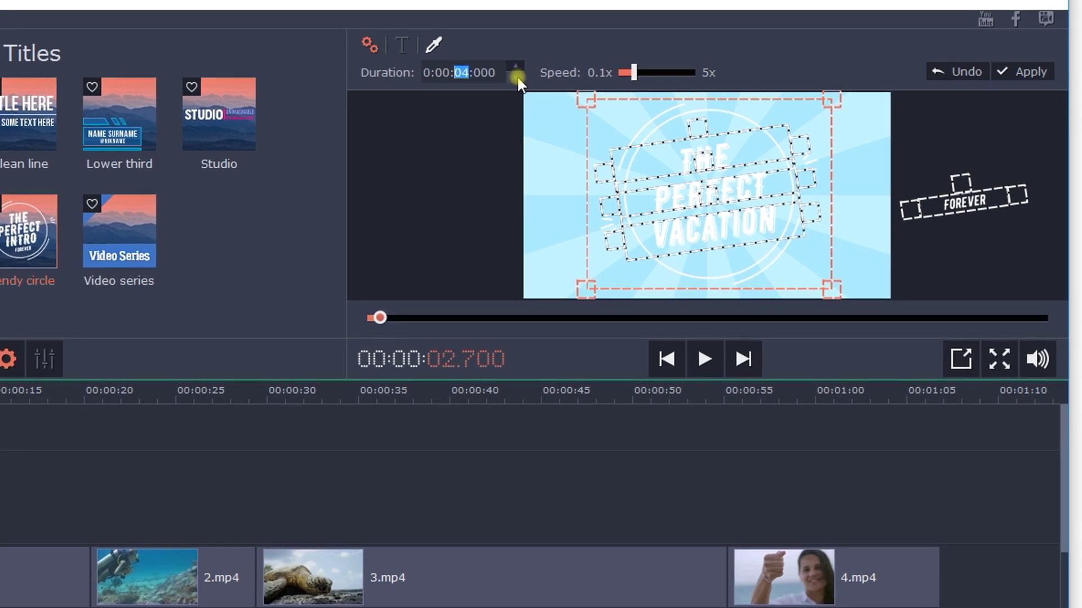
left_click(634, 73)
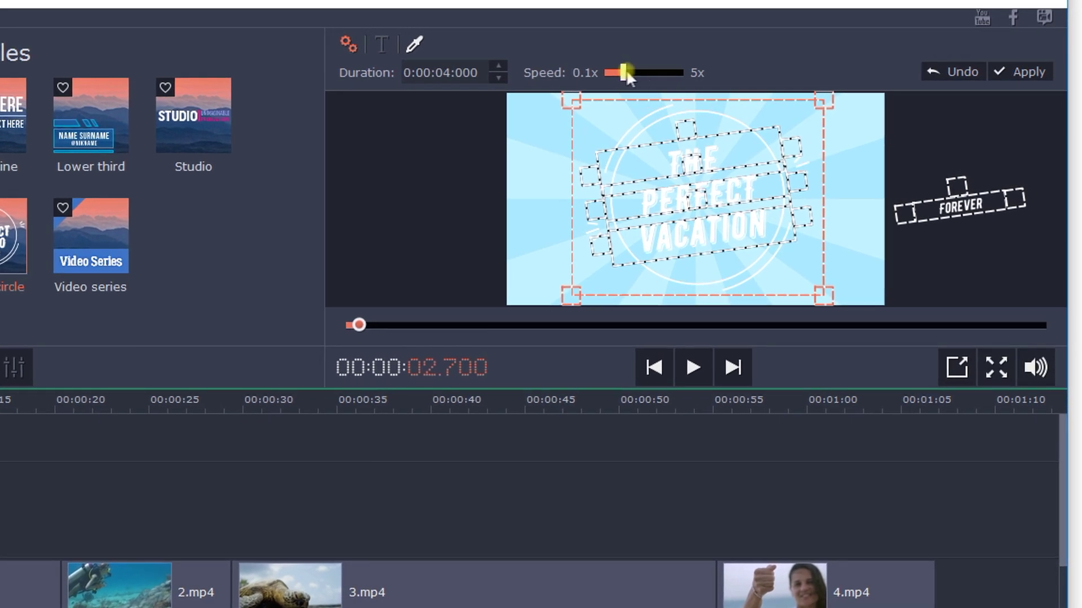
left_click_drag(626, 69, 647, 70)
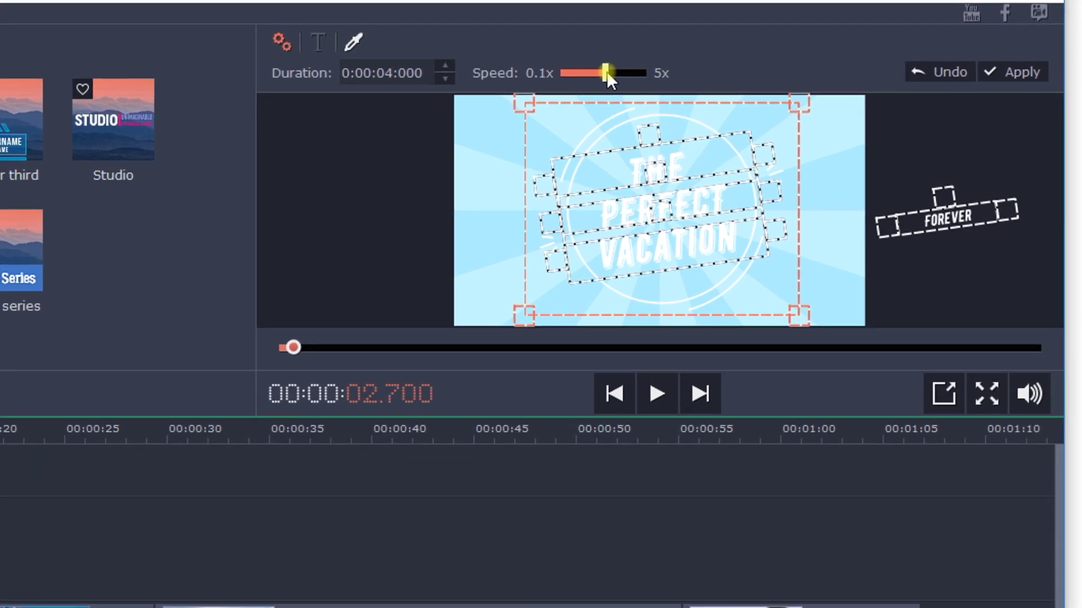
left_click(693, 163)
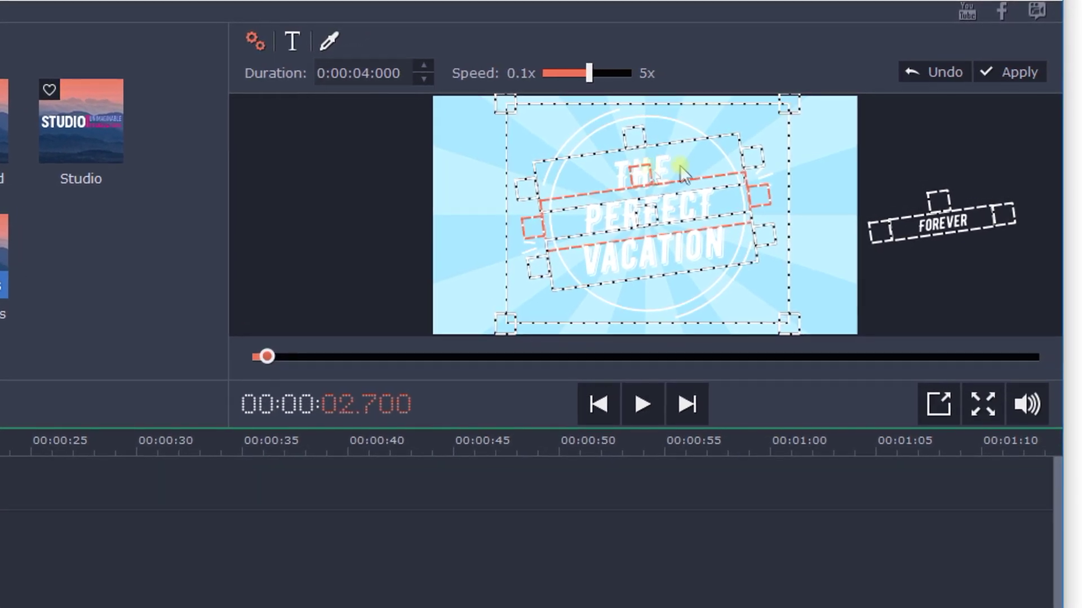
- Set the title text to BERNIER Shade at size 150, centred
left_click(292, 41)
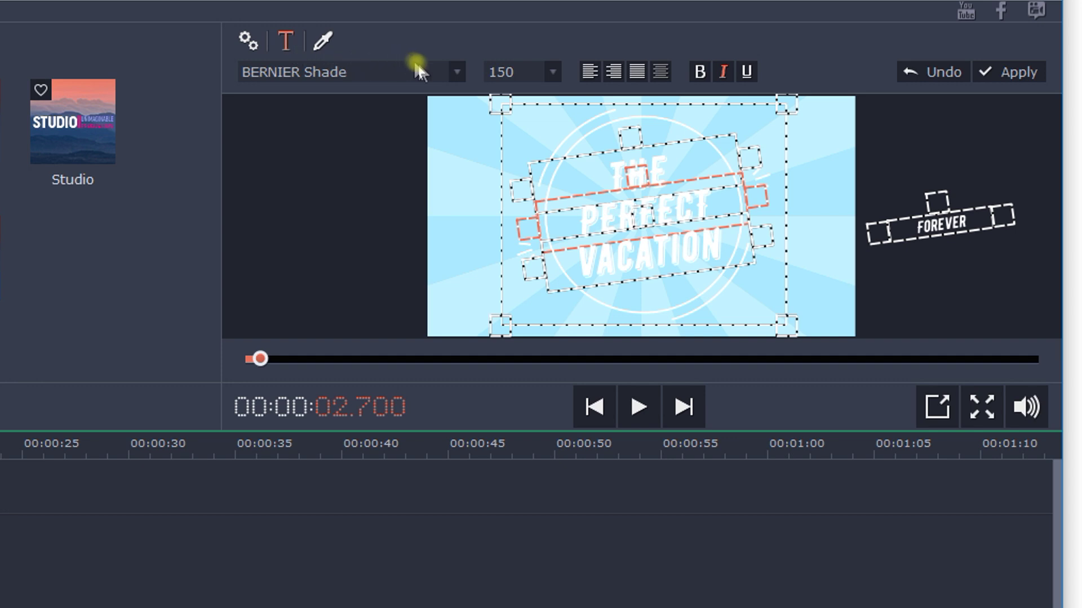
left_click(457, 72)
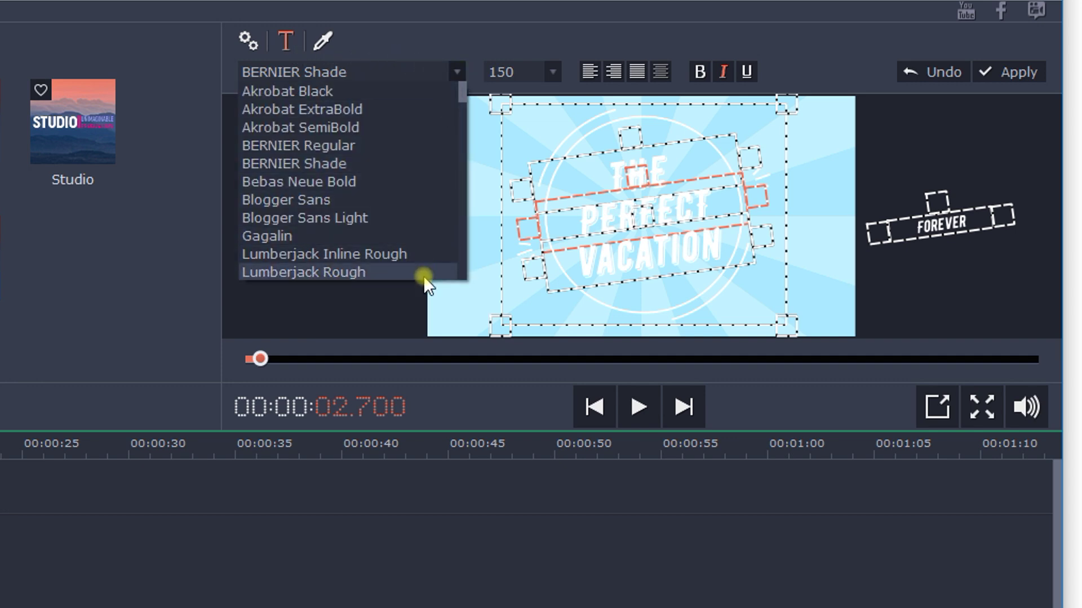
left_click(414, 163)
left_click(555, 77)
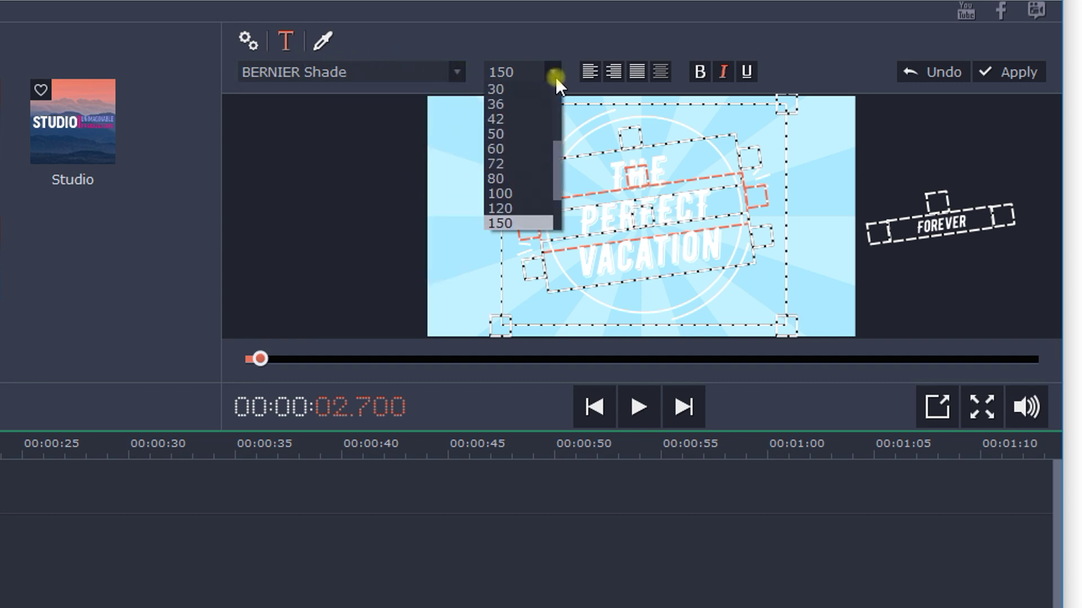
left_click(532, 223)
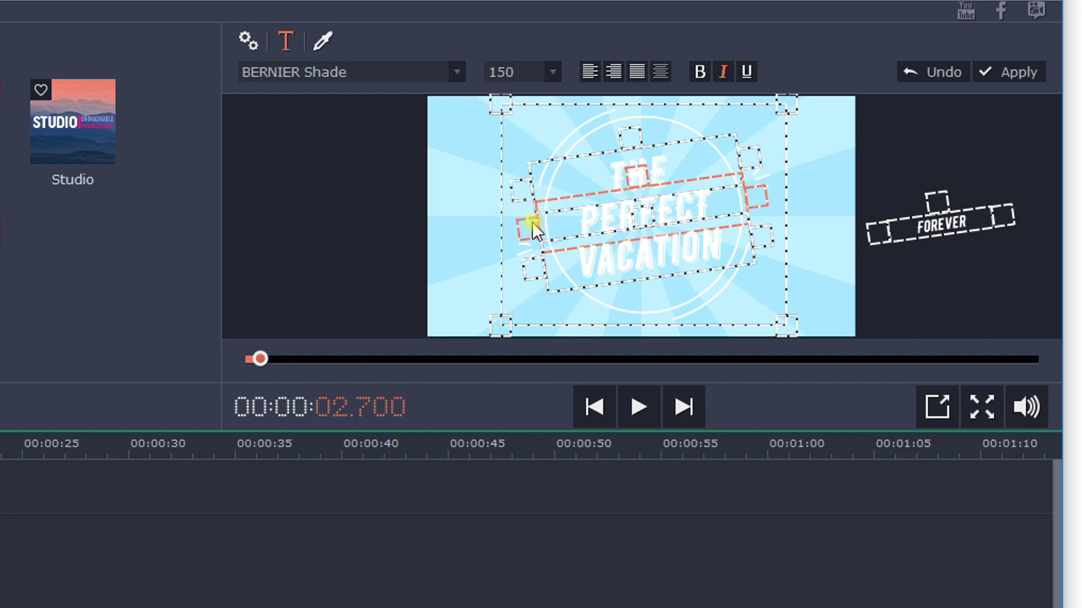
left_click(589, 72)
left_click(636, 73)
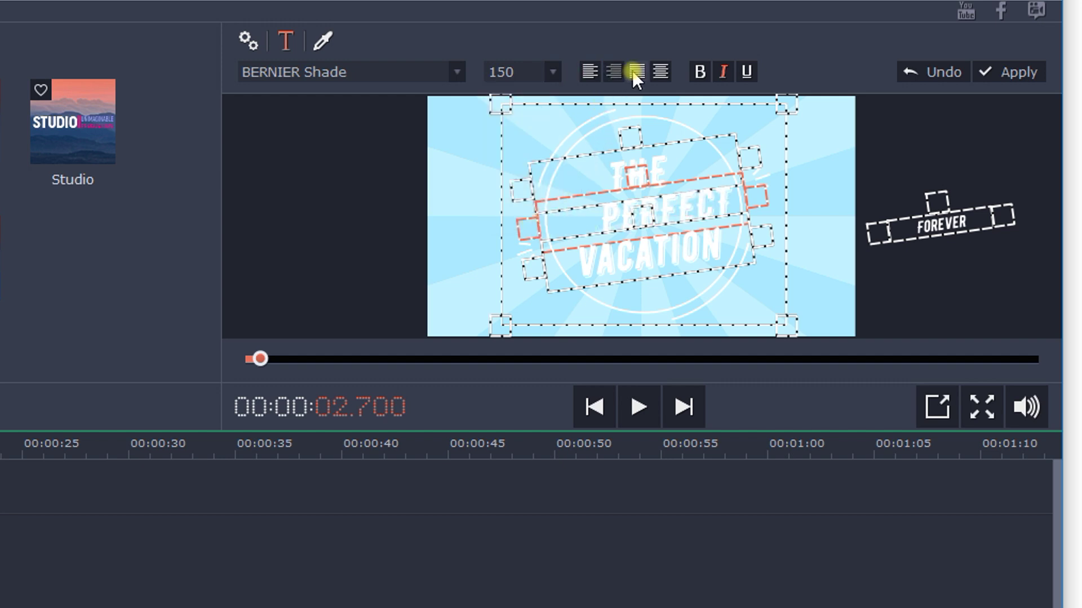
left_click(658, 70)
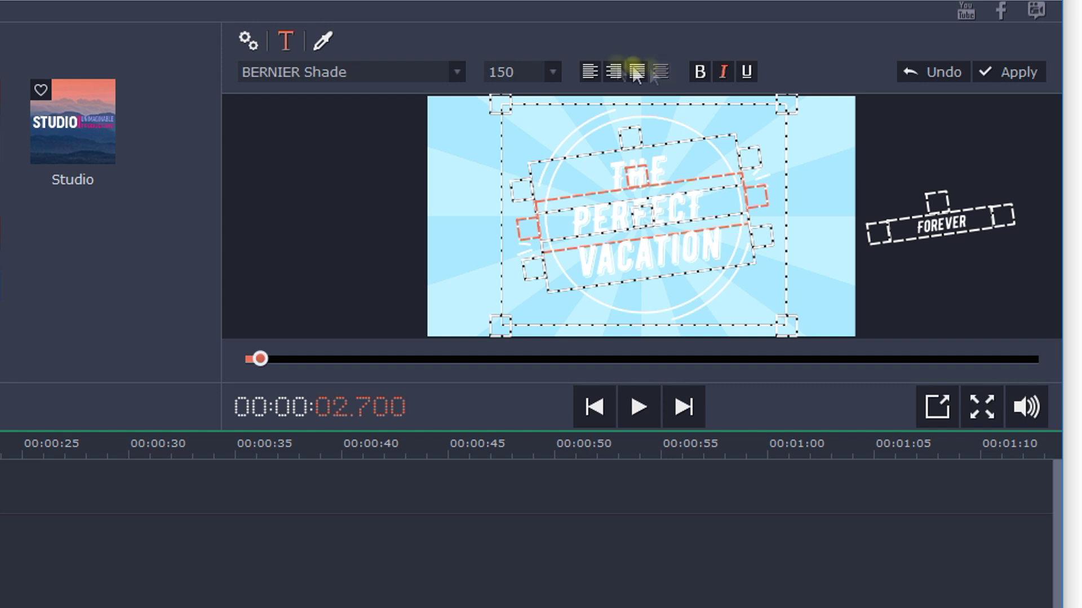
- Keep the word PERFECT white after trying pink, purple and red
left_click(326, 42)
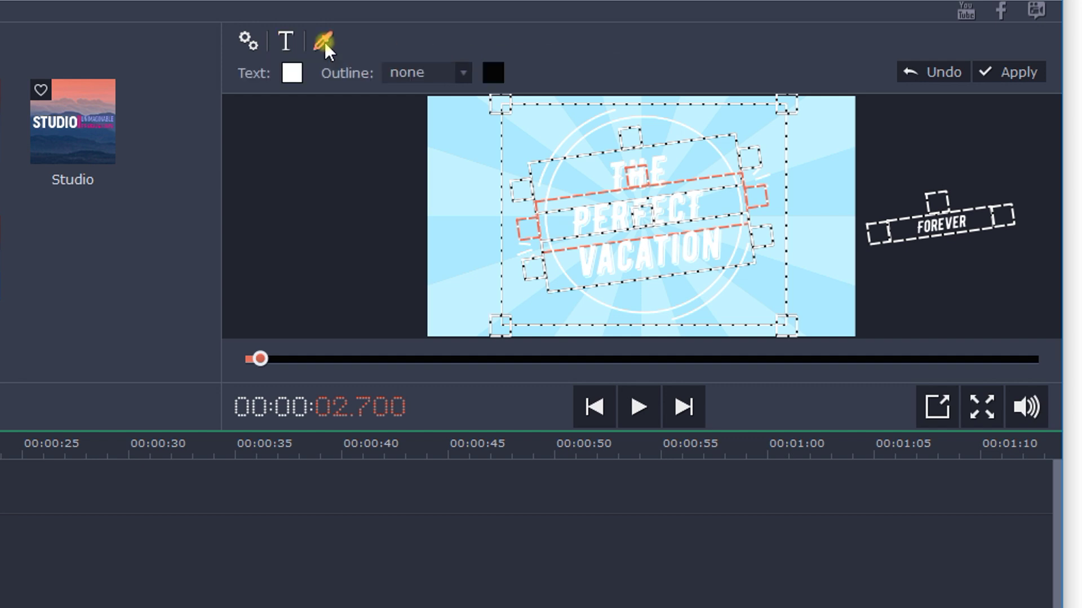
left_click(293, 73)
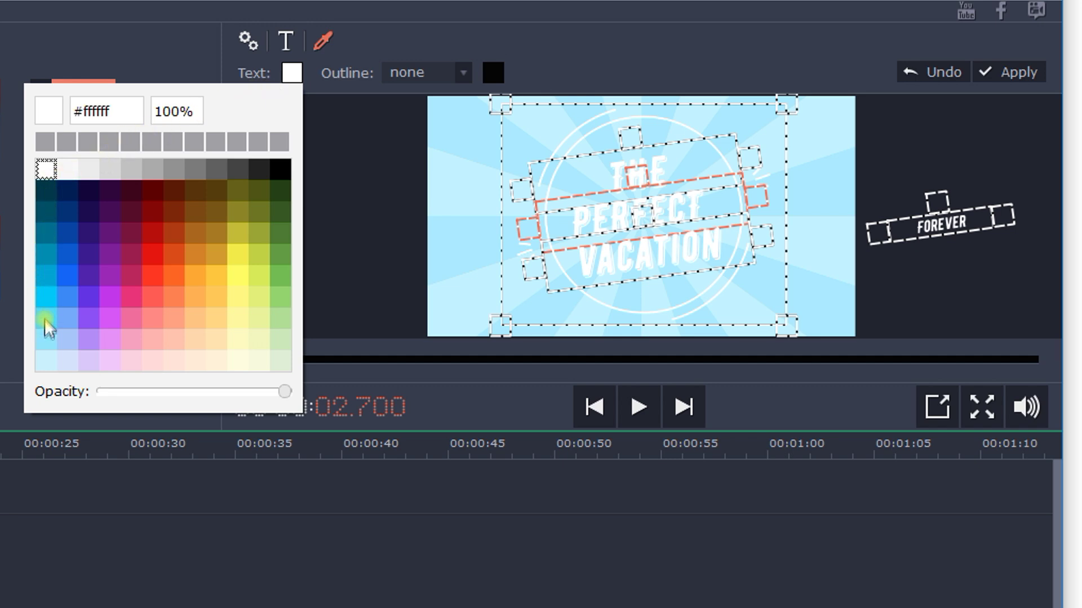
left_click(110, 339)
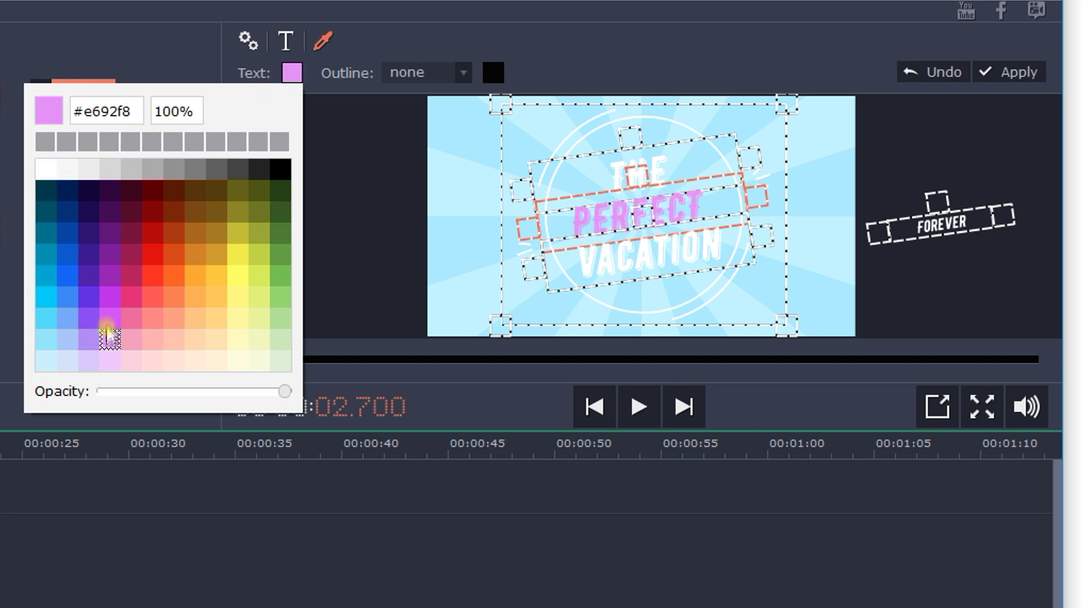
left_click(106, 273)
left_click(151, 234)
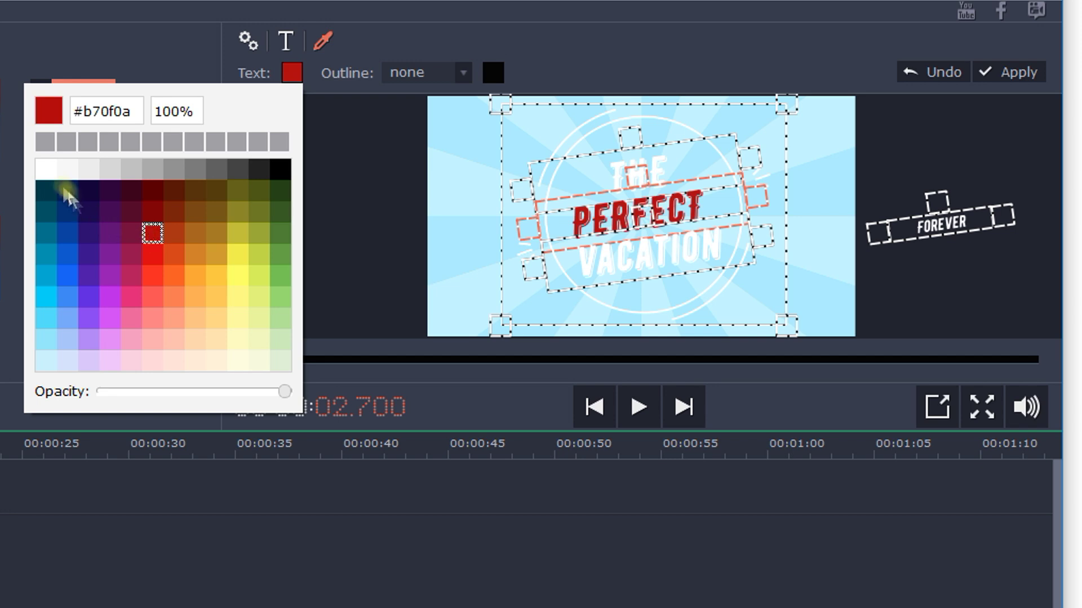
left_click(47, 169)
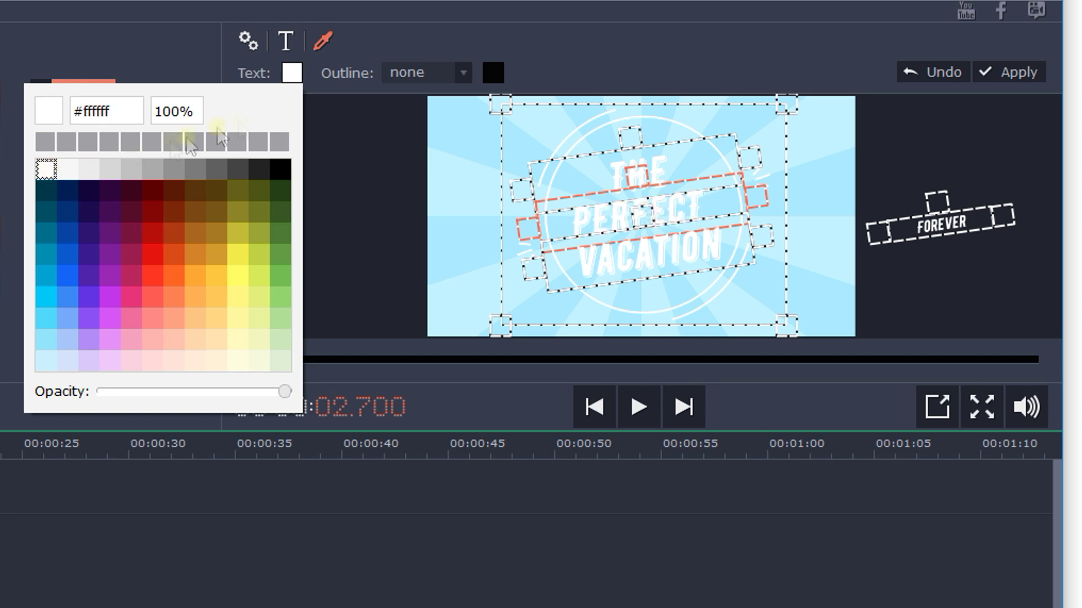
left_click(372, 33)
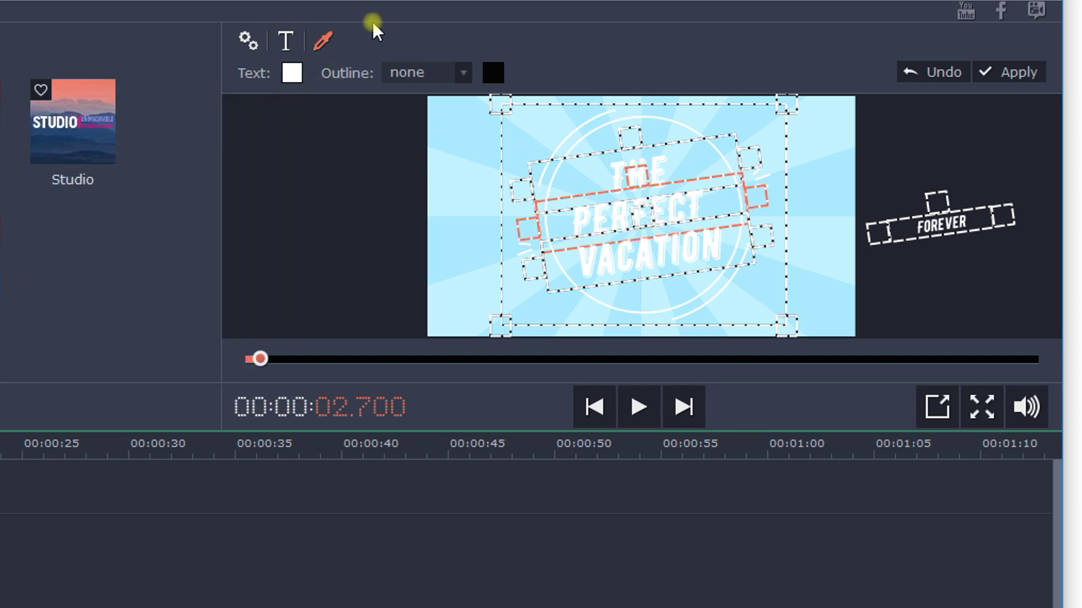
- Give PERFECT a thin solid outline in black
left_click(461, 72)
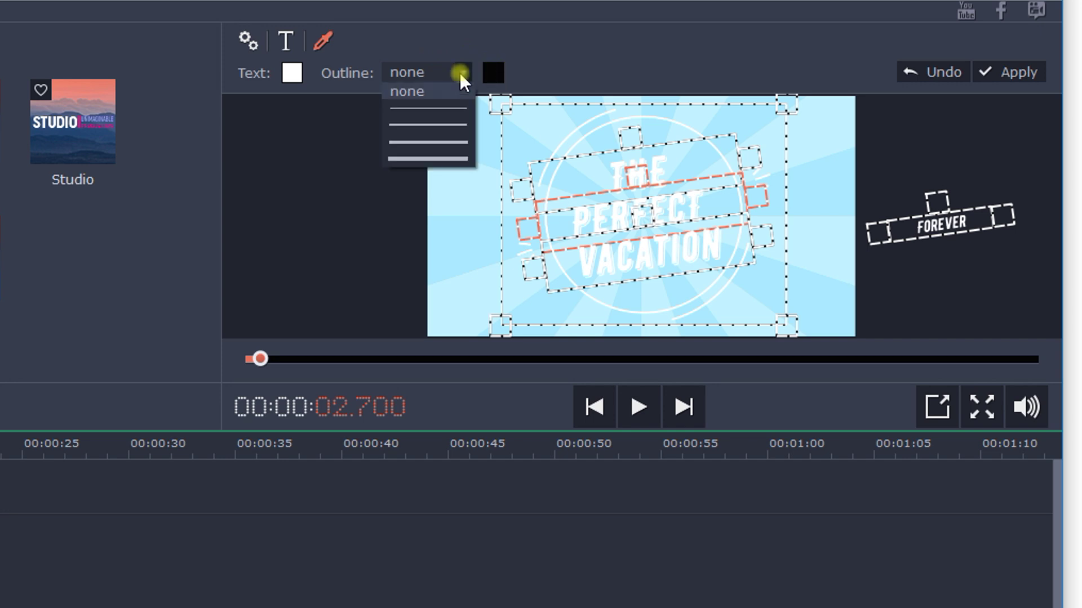
left_click(450, 110)
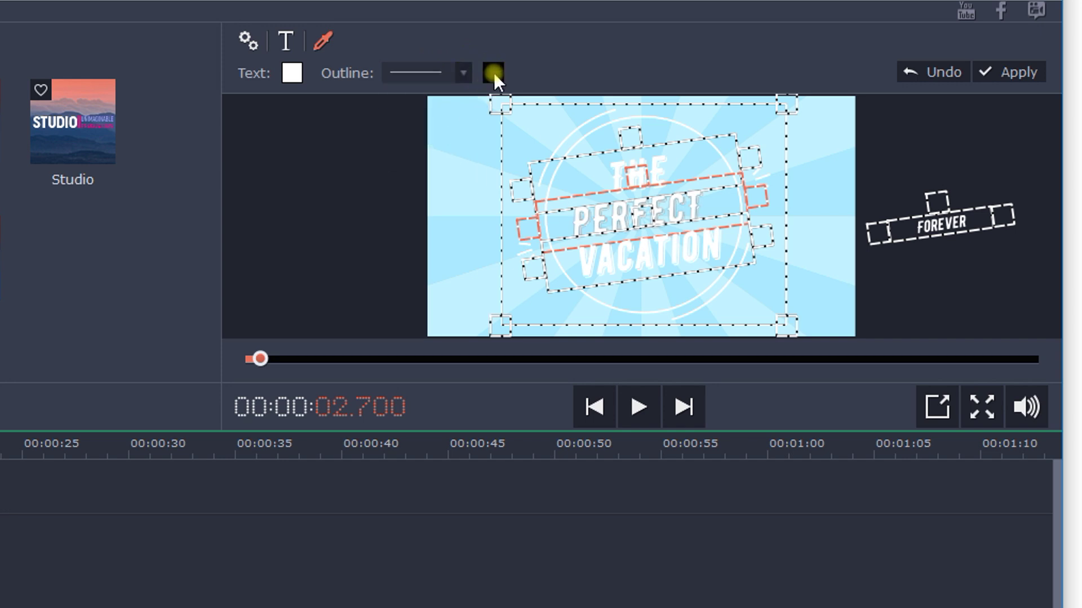
left_click(494, 73)
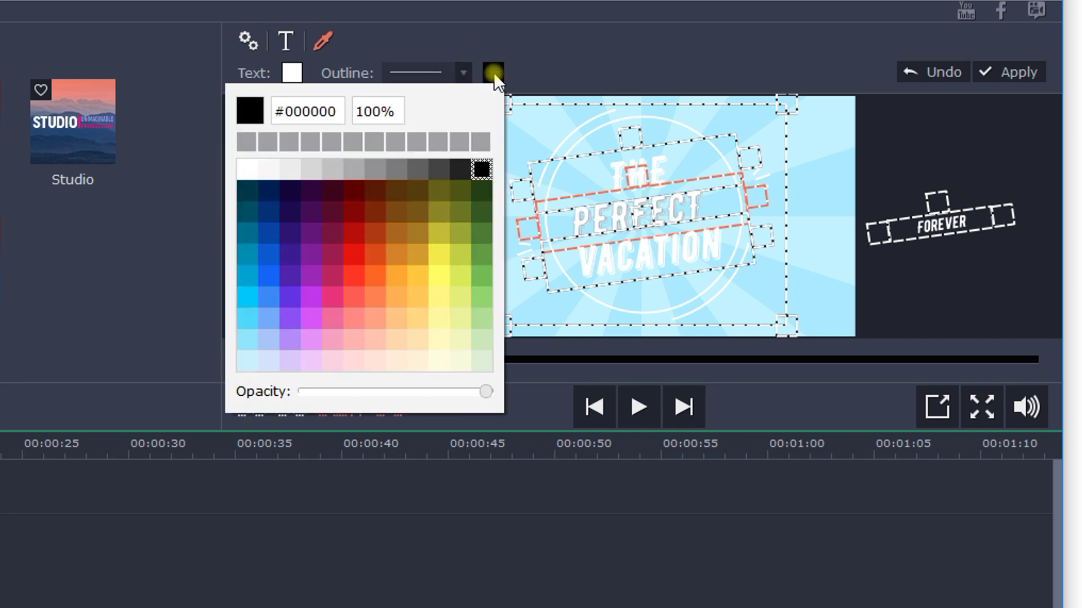
left_click(396, 231)
left_click(330, 230)
left_click(271, 229)
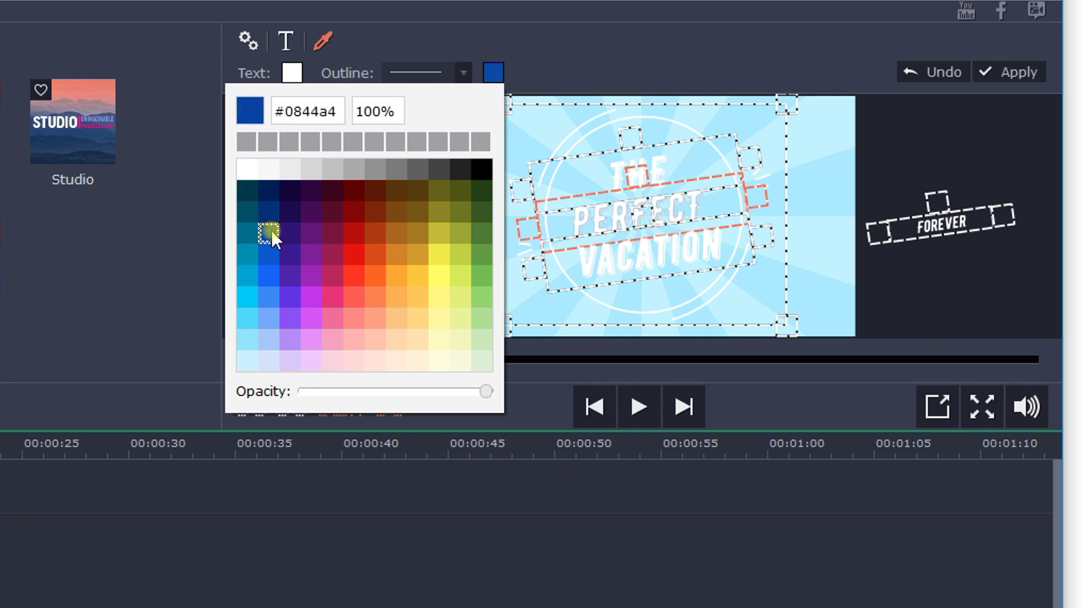
left_click(246, 169)
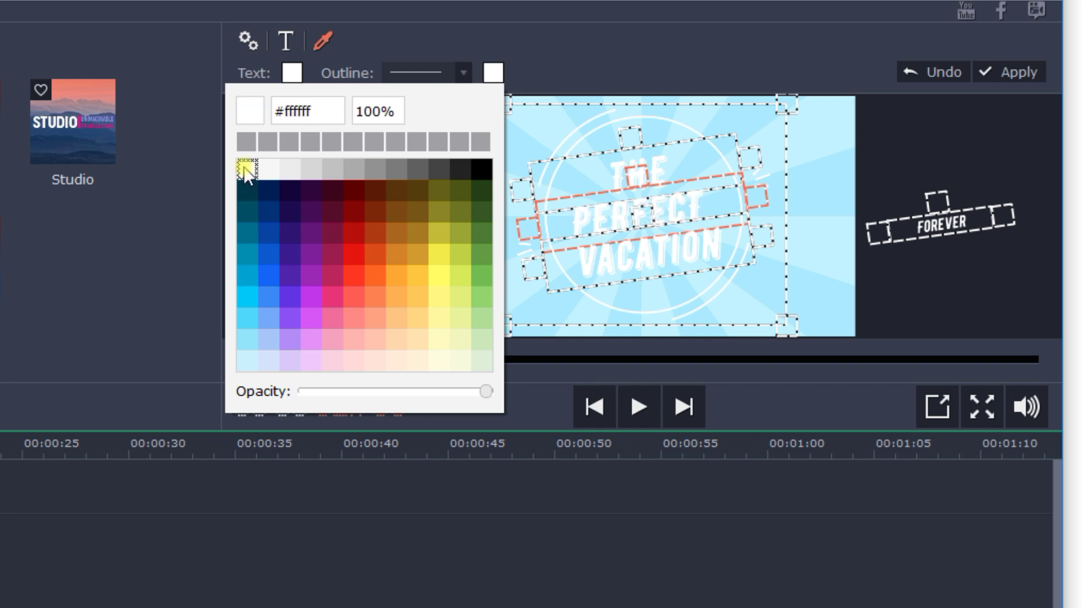
left_click(481, 169)
left_click(559, 52)
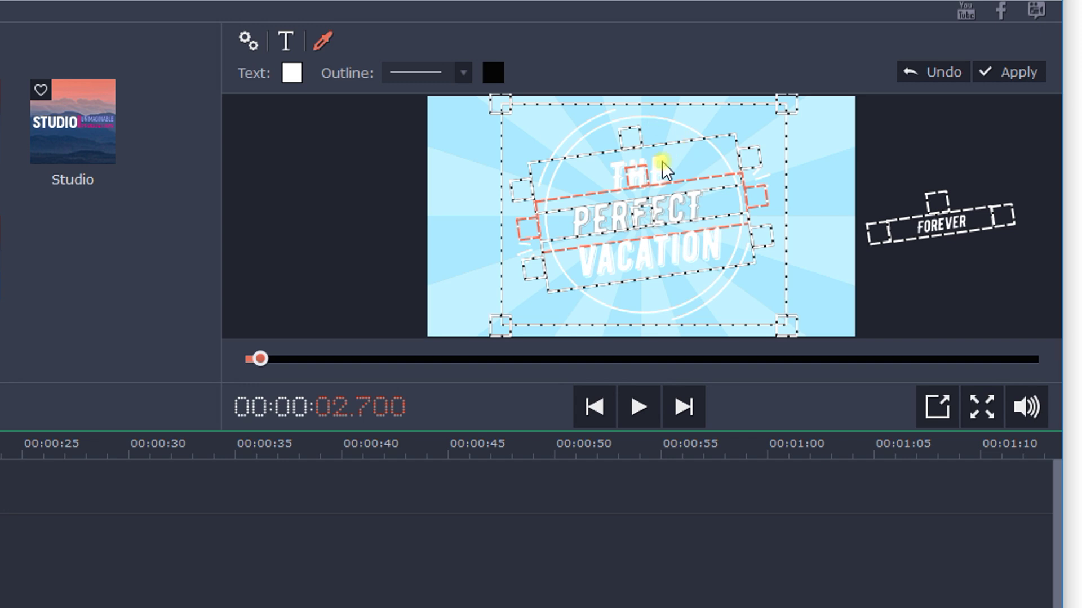
- Apply the same thin outline to VACATION and THE
left_click(687, 258)
left_click(463, 73)
left_click(459, 108)
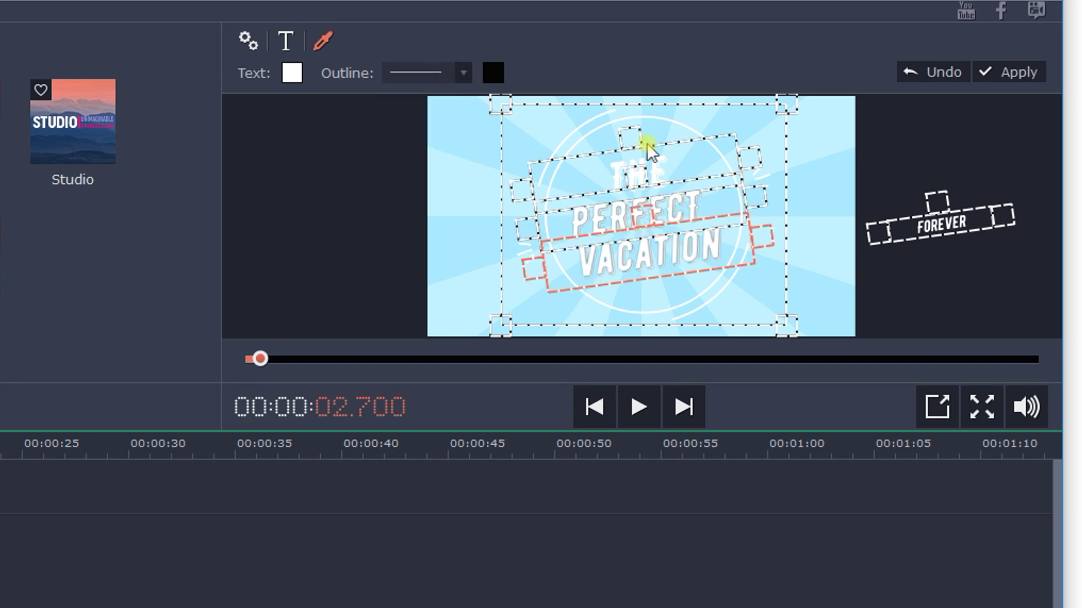
left_click(648, 153)
left_click(455, 73)
left_click(457, 108)
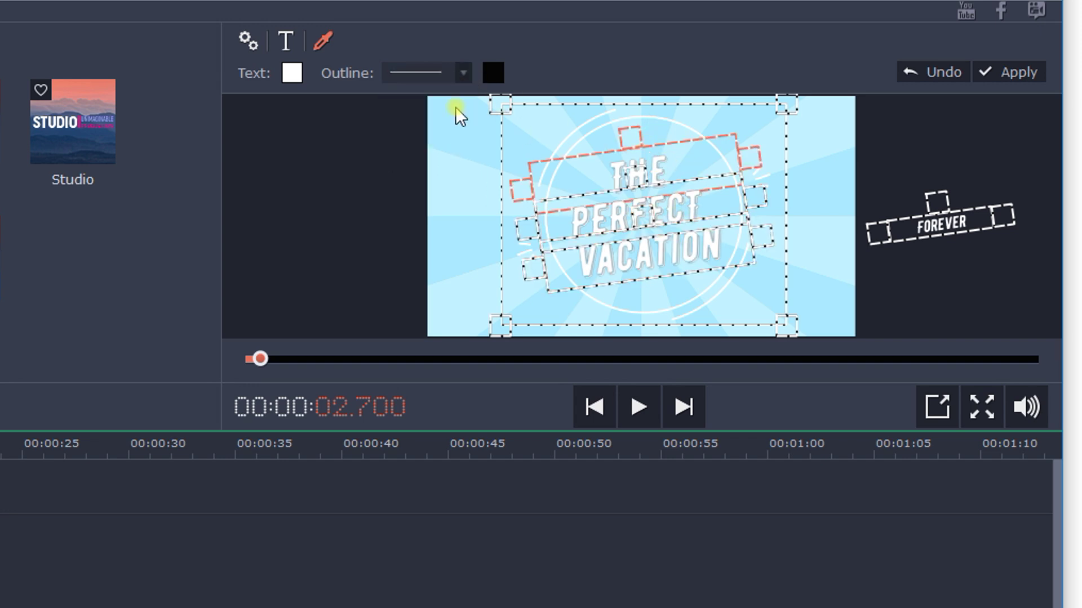
left_click(786, 103)
- Return the circle decoration to white after trying blues and cyan, then apply the title
left_click(344, 72)
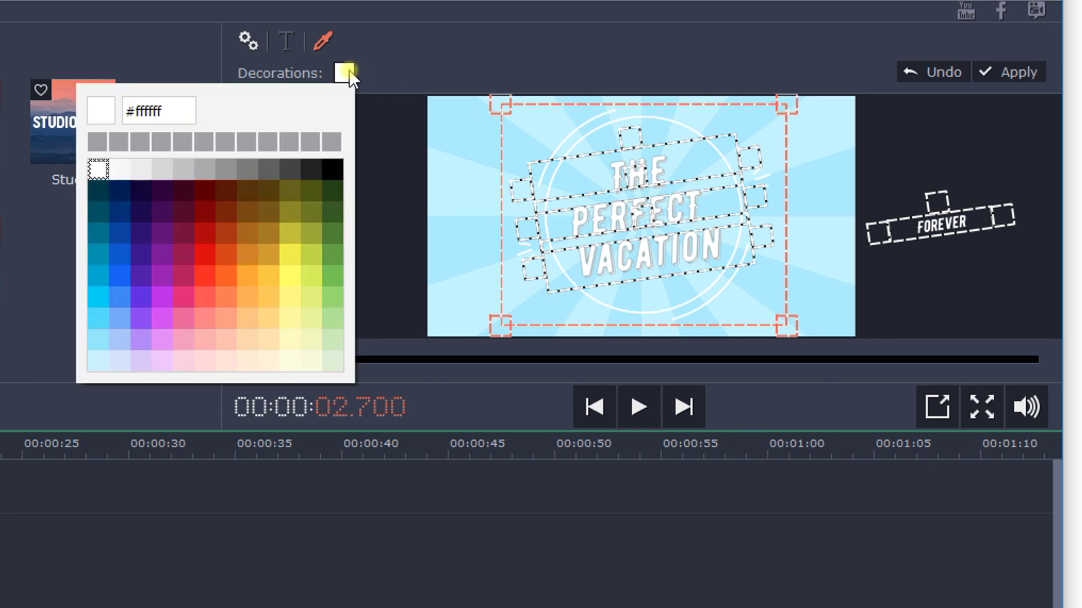
left_click(119, 233)
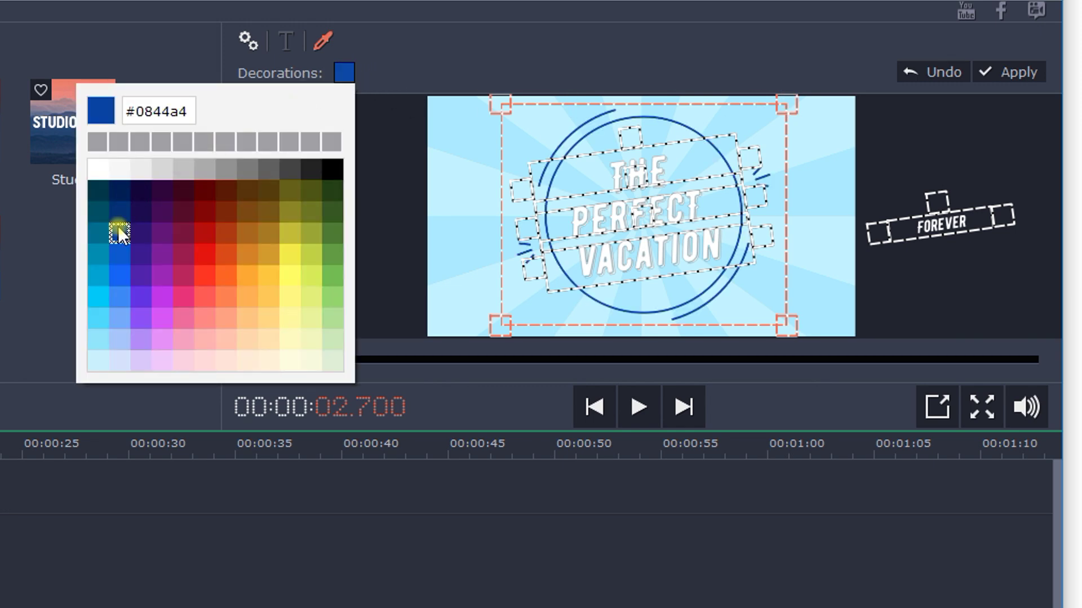
left_click(121, 254)
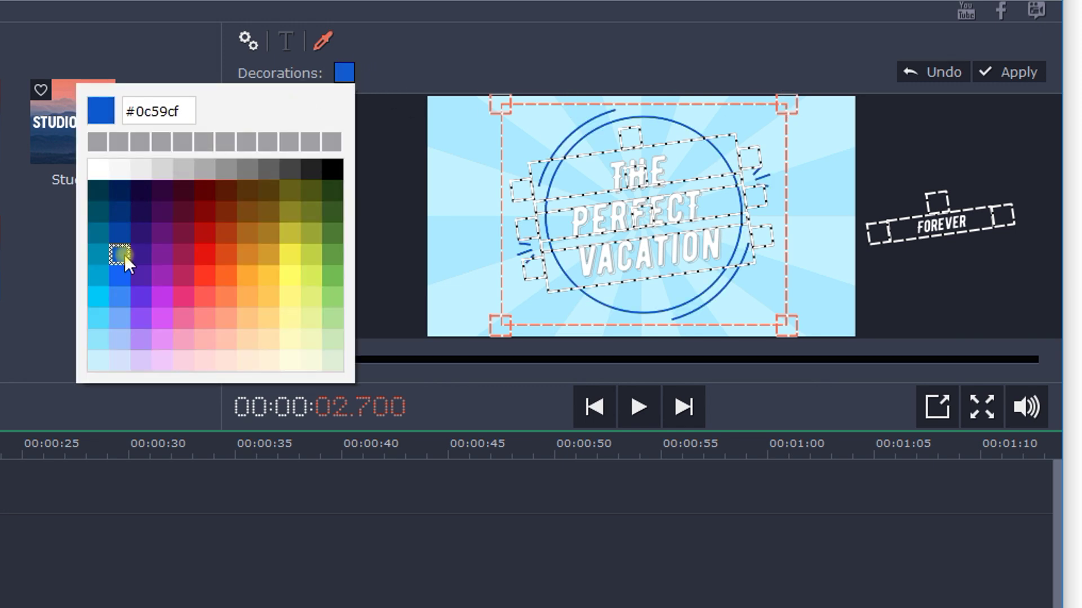
left_click(99, 295)
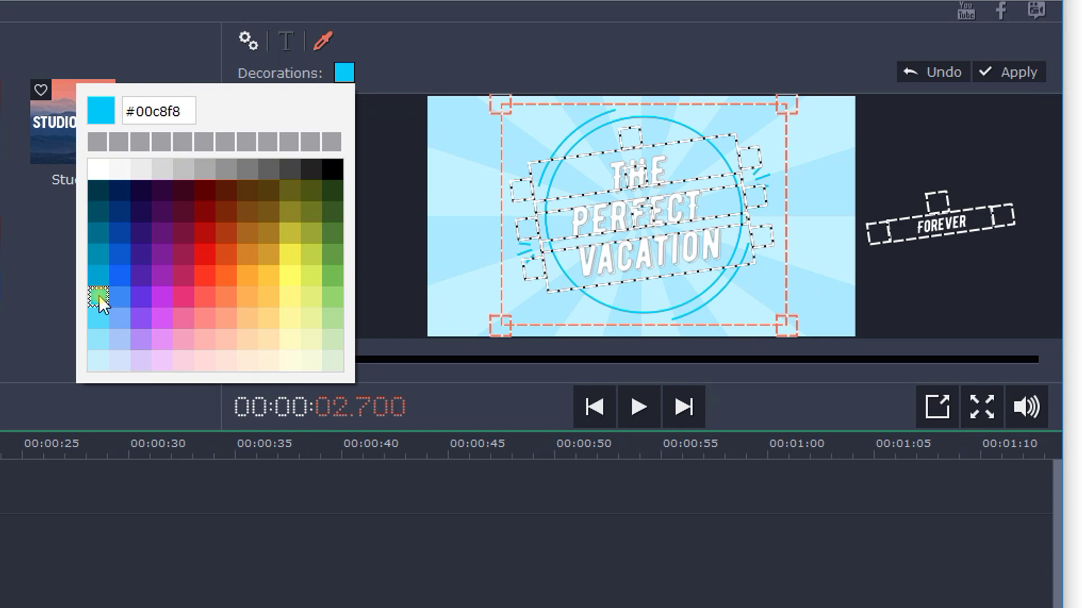
left_click(103, 170)
left_click(468, 37)
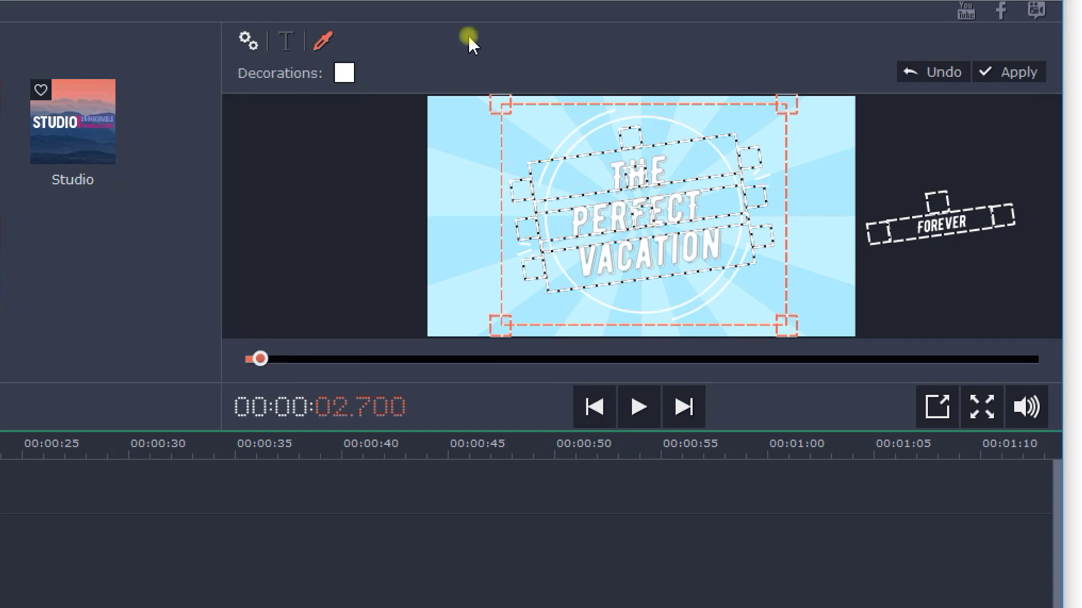
left_click(1011, 69)
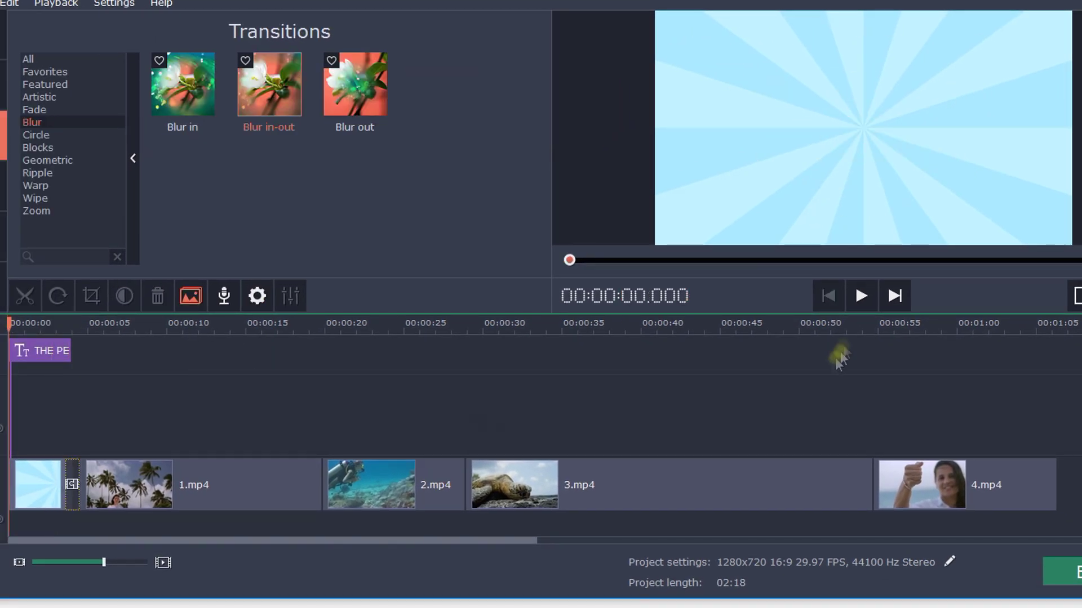
- Play the whole project from the start, then bring up the Export dialog
left_click(859, 298)
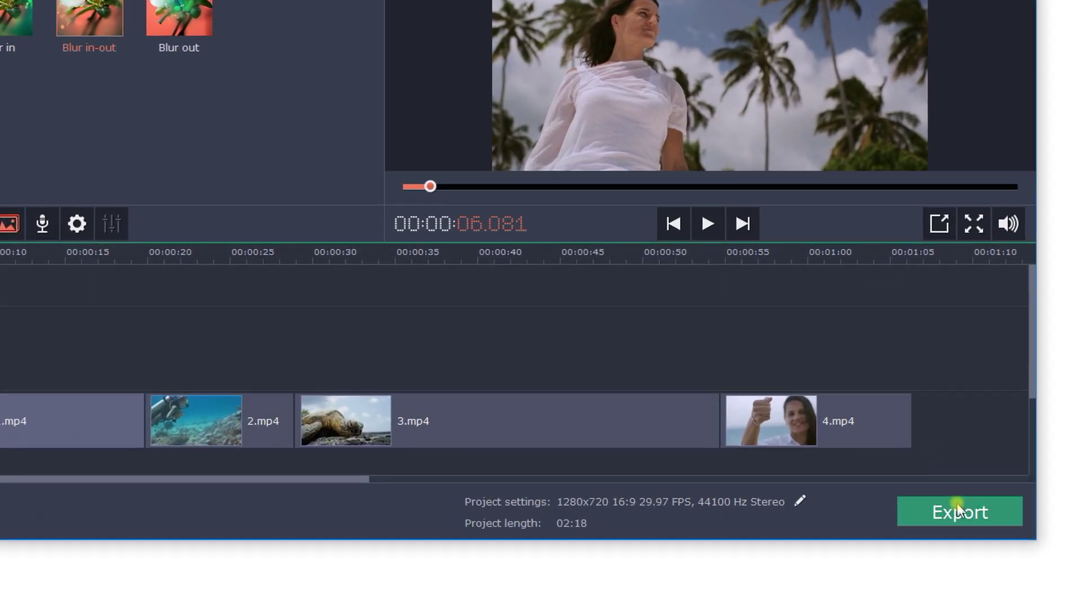
left_click(976, 524)
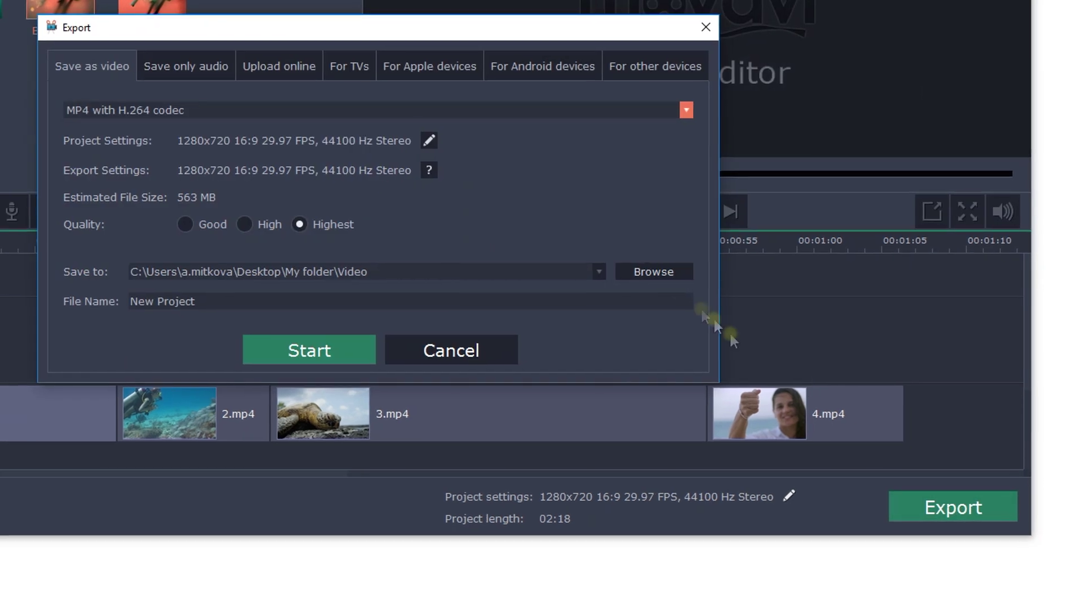
- Export the project as New Project.mp4 using MP4 with H.264 at highest quality
left_click(452, 63)
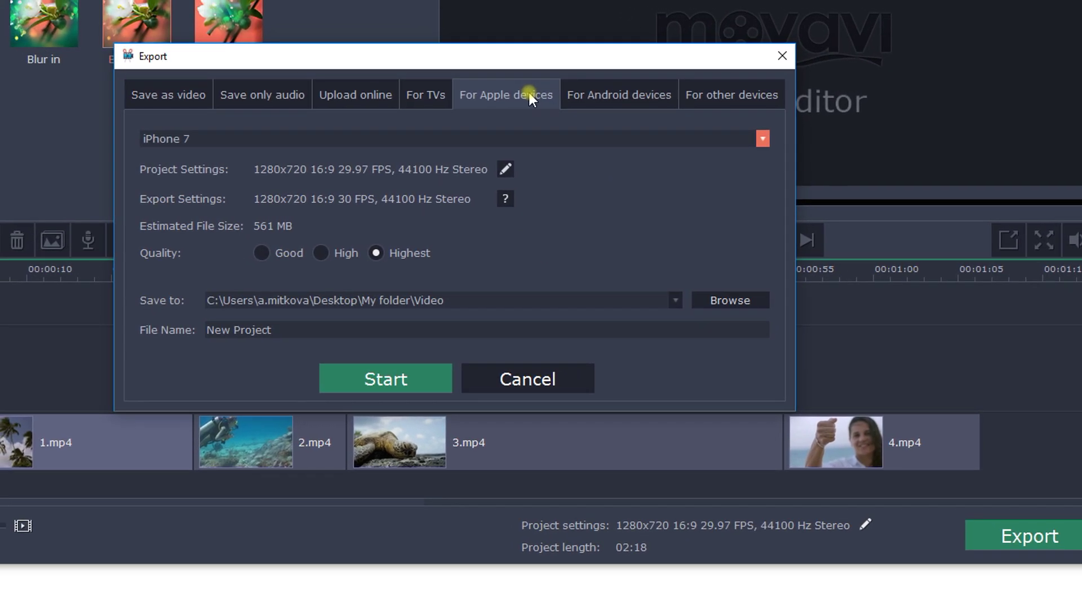
left_click(612, 95)
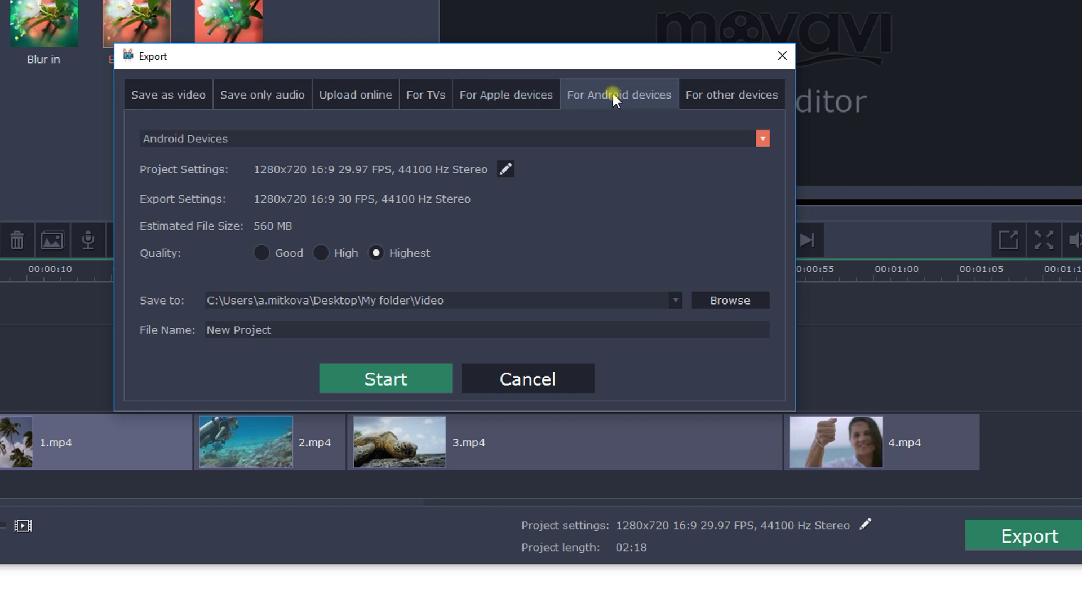
left_click(722, 92)
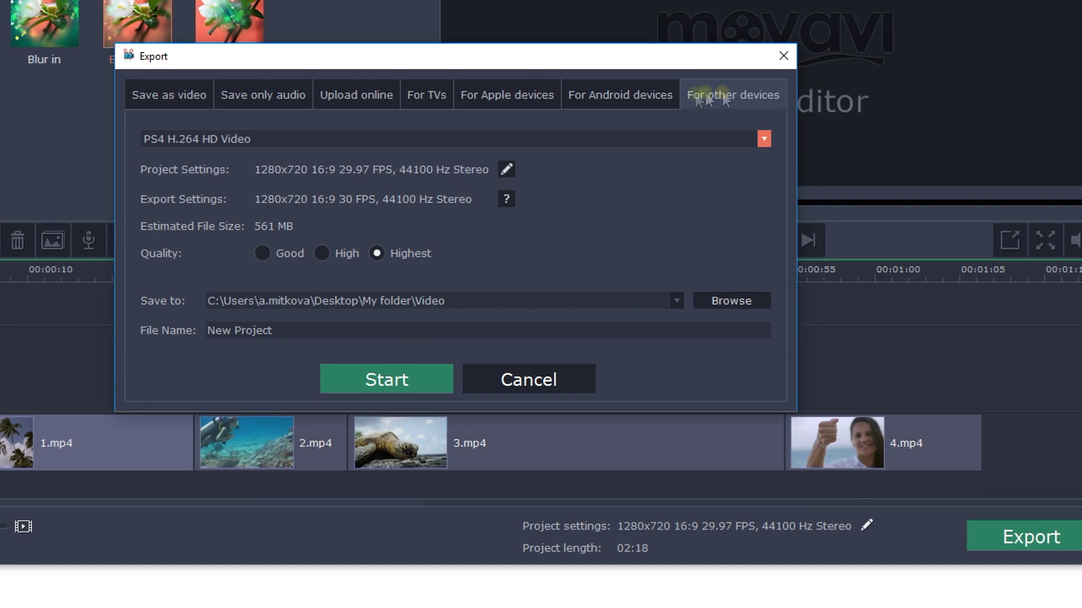
left_click(175, 91)
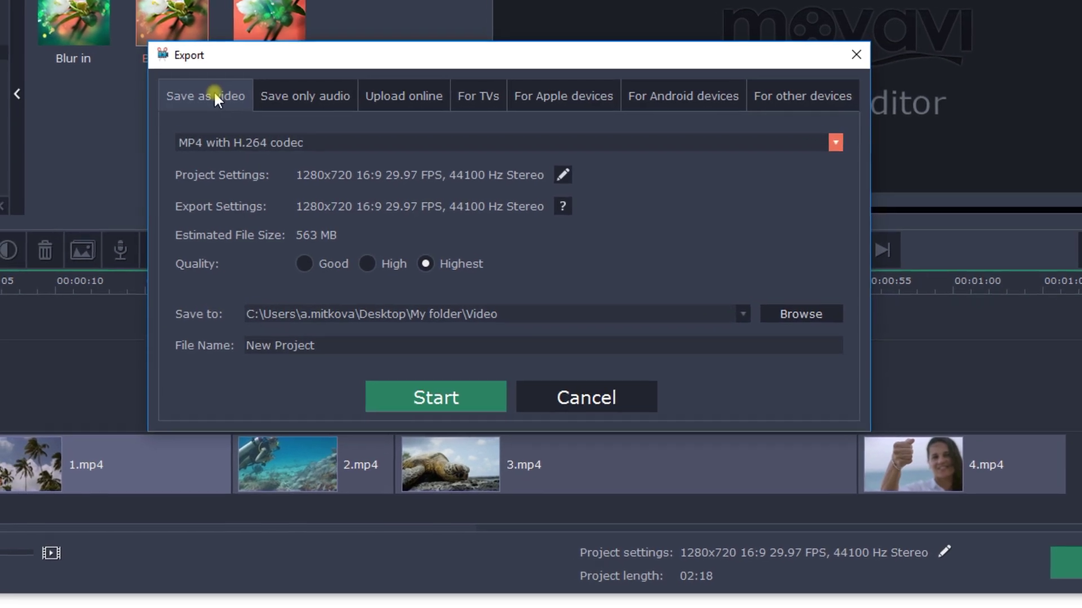
left_click(812, 141)
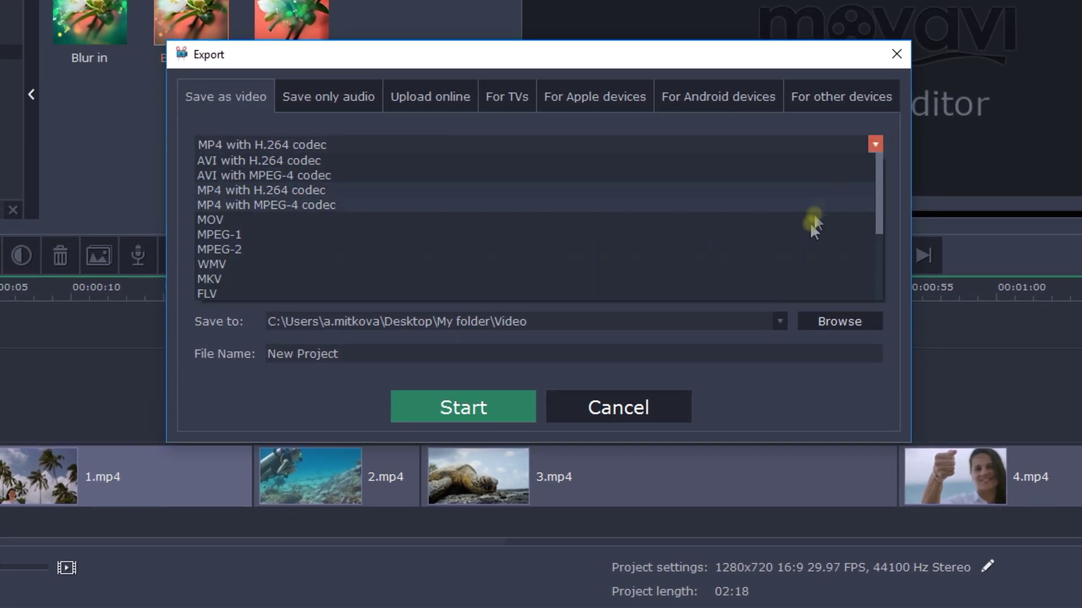
left_click(765, 191)
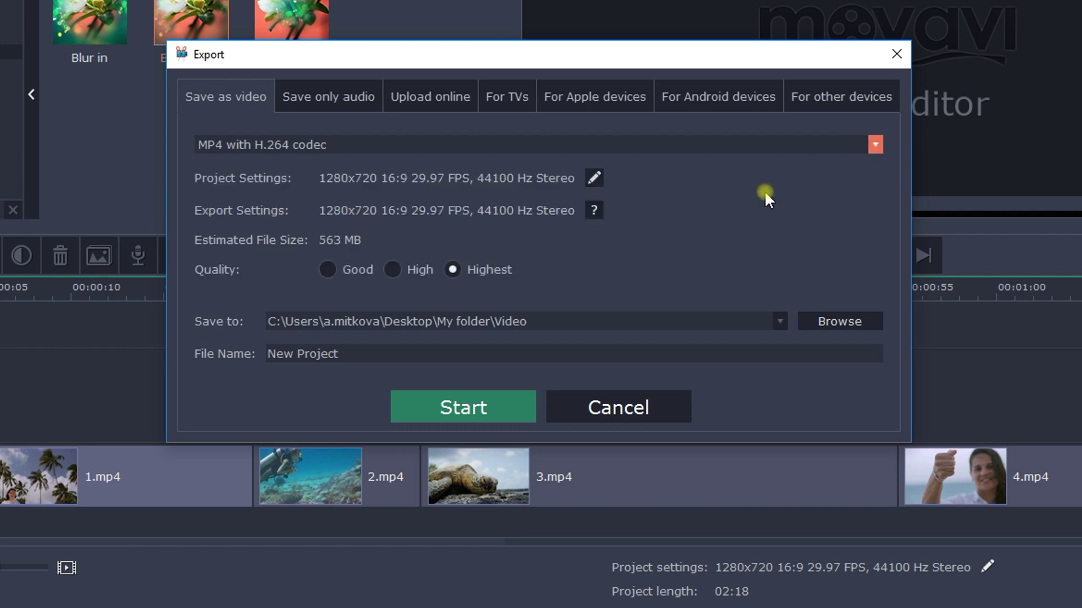
left_click(509, 405)
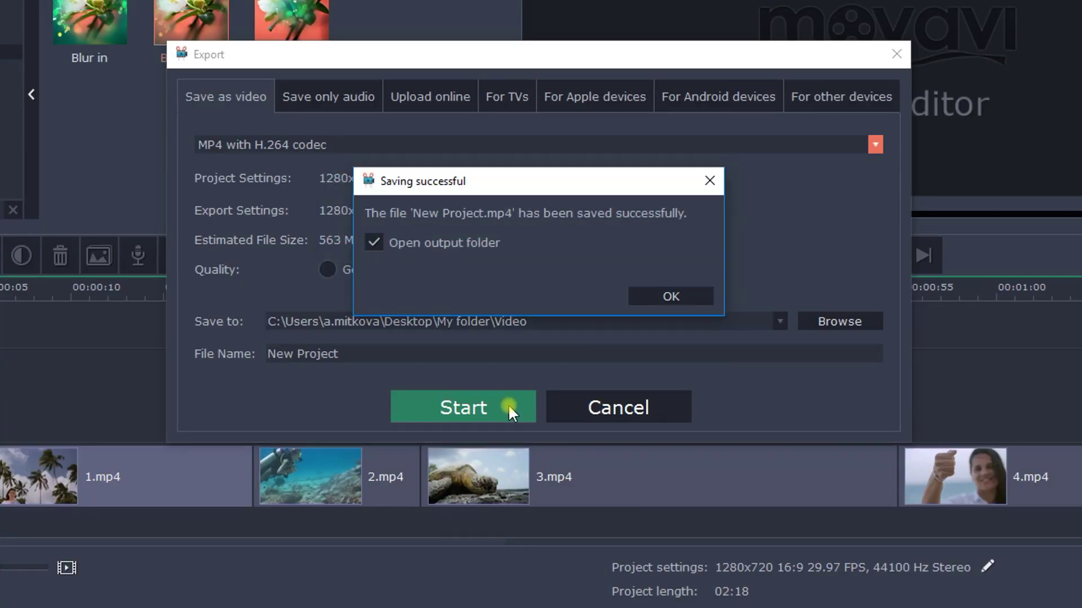
left_click(666, 295)
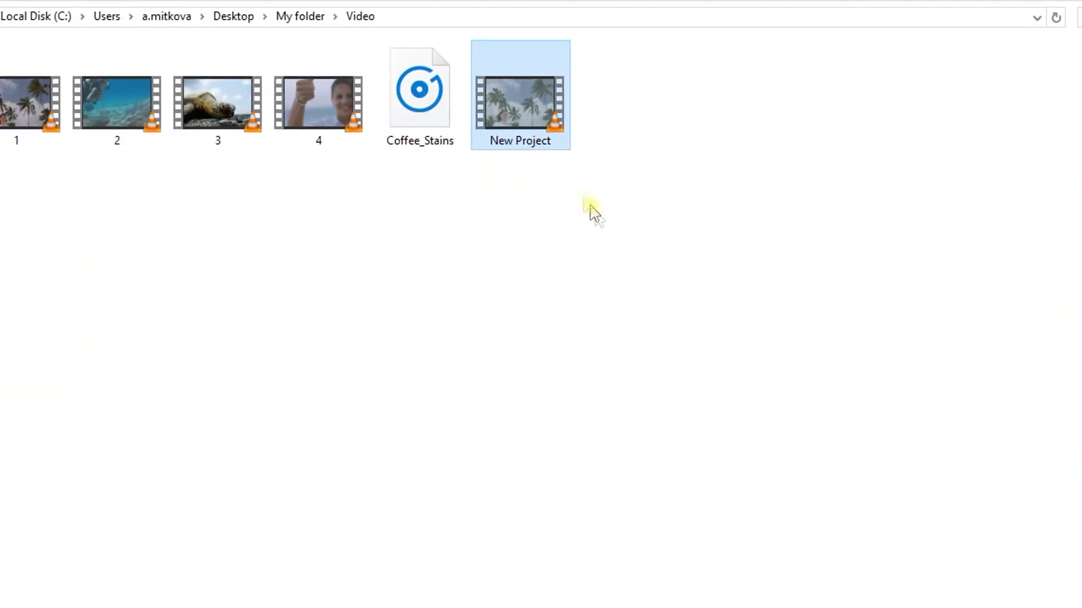